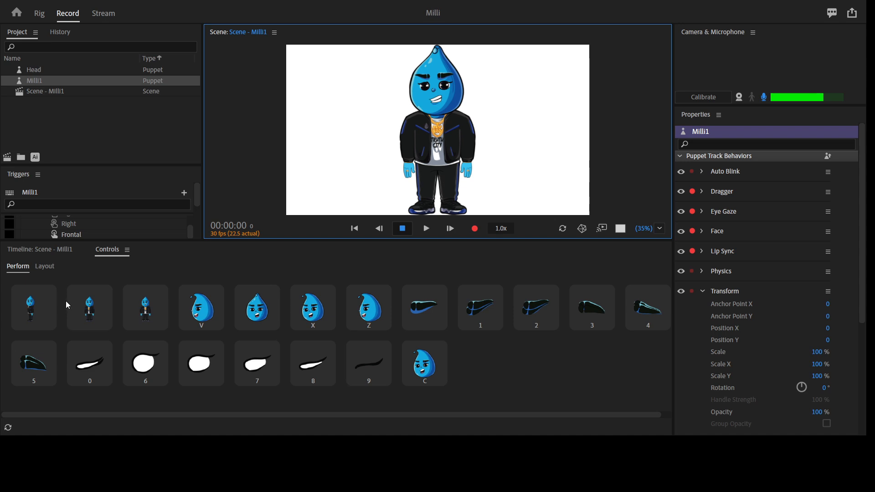
- Delete all the existing trigger controls from the Milli1 puppet's control layout
{"action": "left_click", "coordinate": [45, 266]}
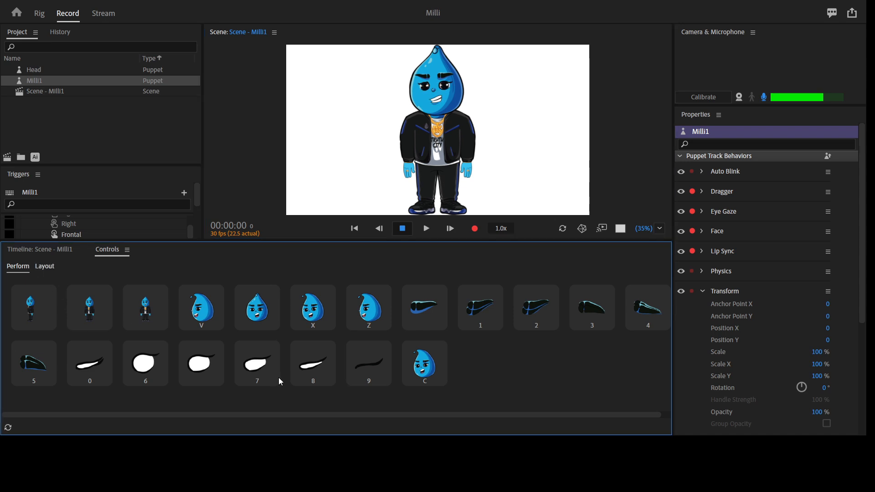
{"action": "left_click", "coordinate": [414, 378]}
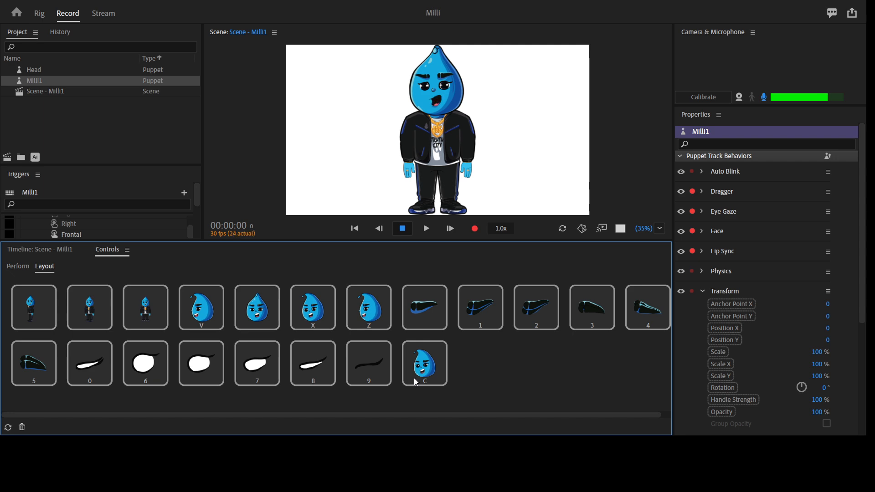
{"action": "key", "text": "Delete"}
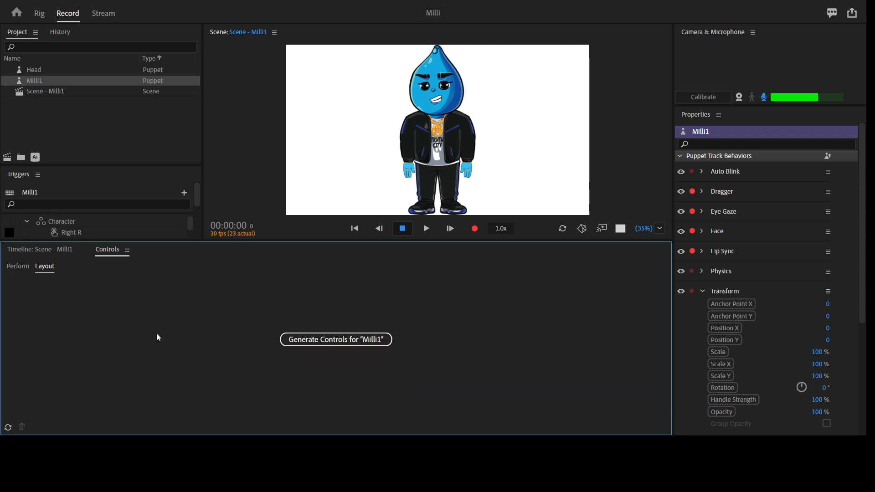
- Switch to rigging the Milli1 puppet and examine the Frontal view's head layers and their trigger swap sets
{"action": "left_click", "coordinate": [39, 13]}
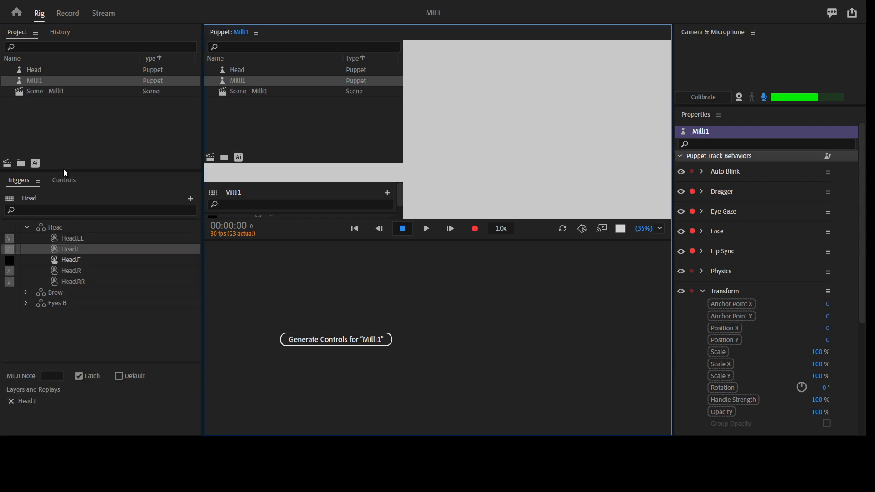
{"action": "left_click", "coordinate": [27, 226]}
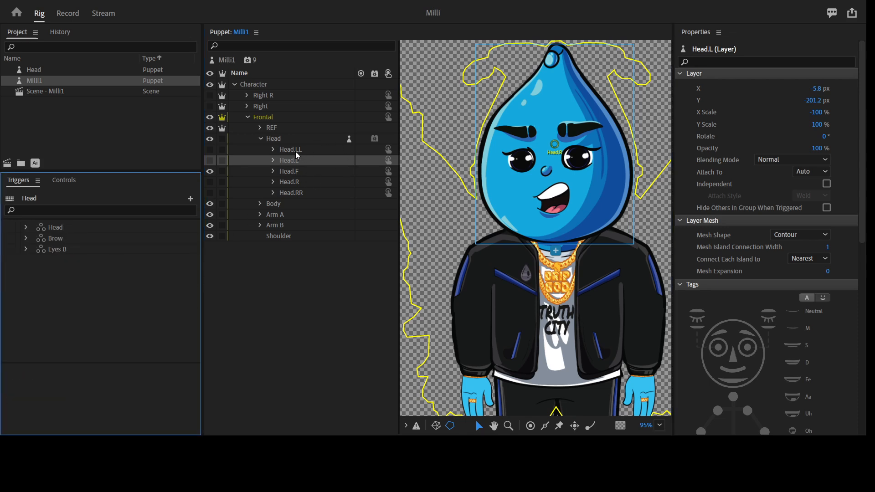
{"action": "left_click", "coordinate": [266, 82]}
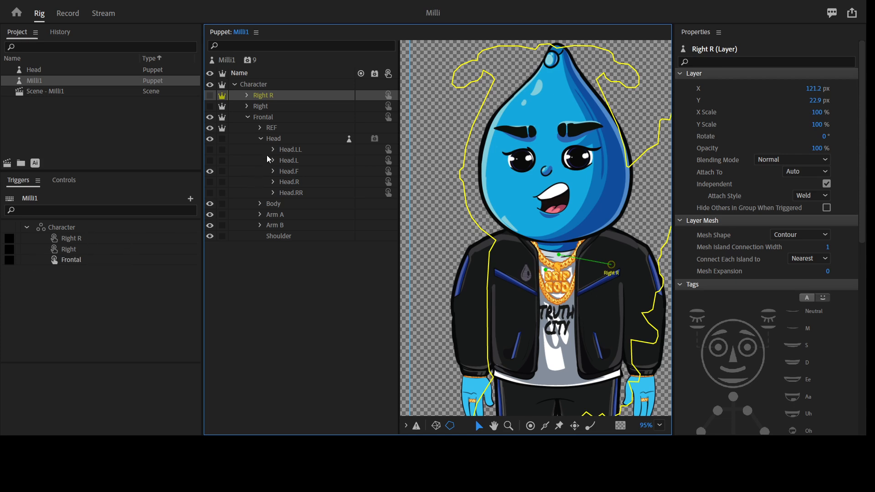
{"action": "left_click", "coordinate": [278, 137]}
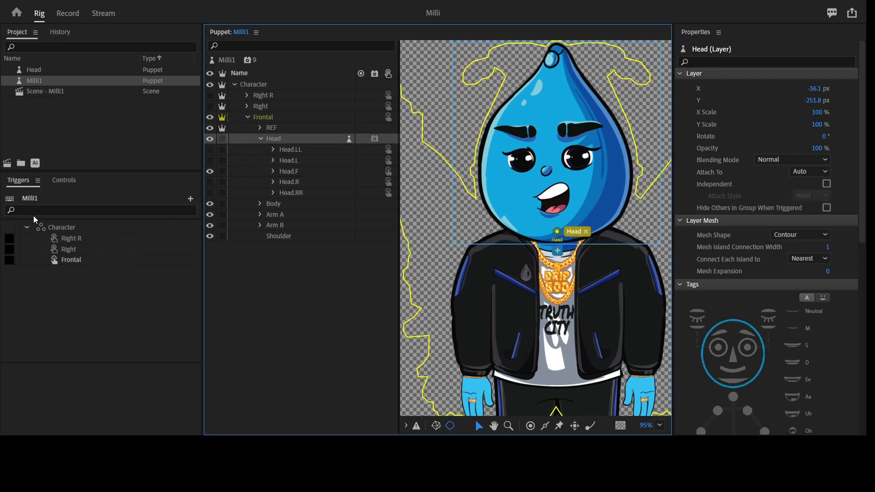
{"action": "left_click", "coordinate": [296, 149]}
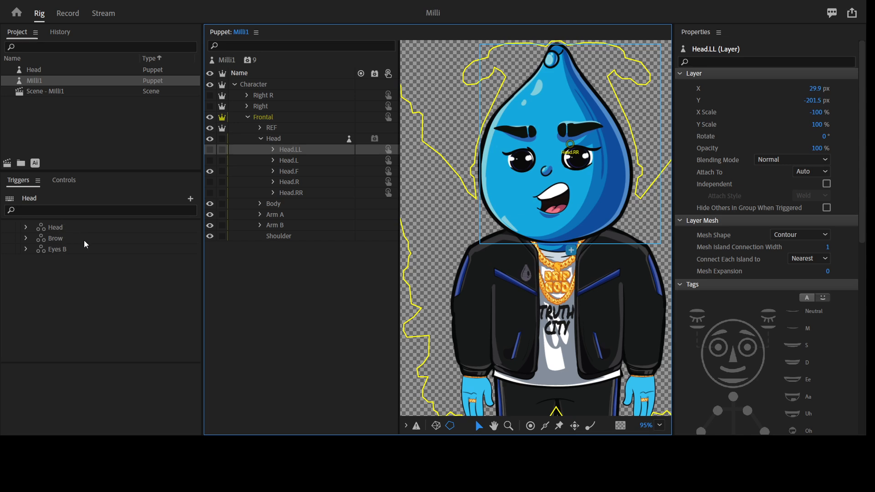
{"action": "left_click", "coordinate": [263, 138]}
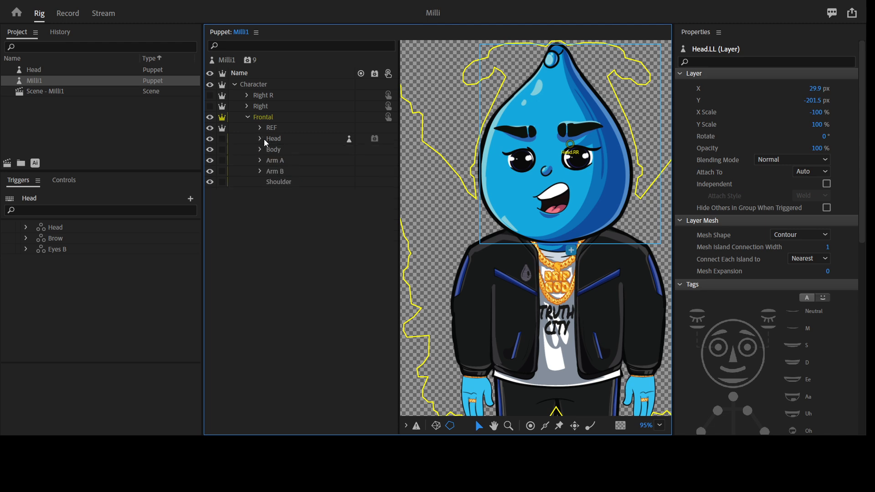
{"action": "left_click", "coordinate": [262, 140]}
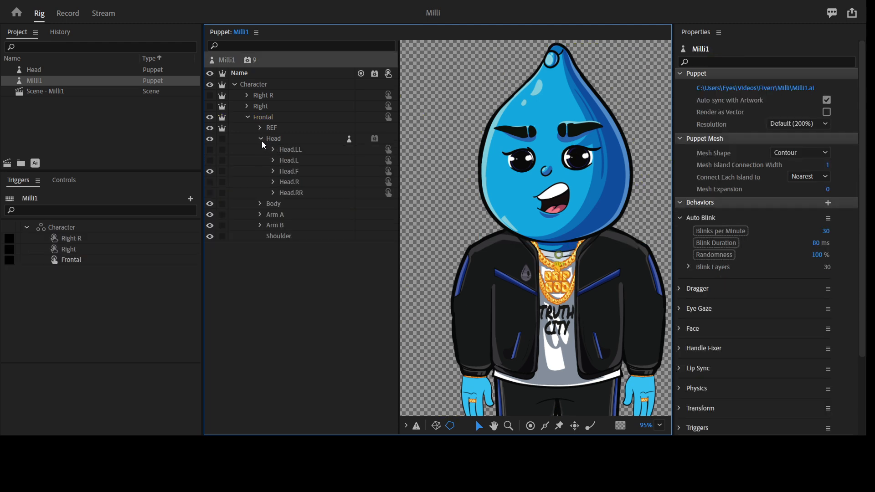
{"action": "left_click", "coordinate": [262, 141]}
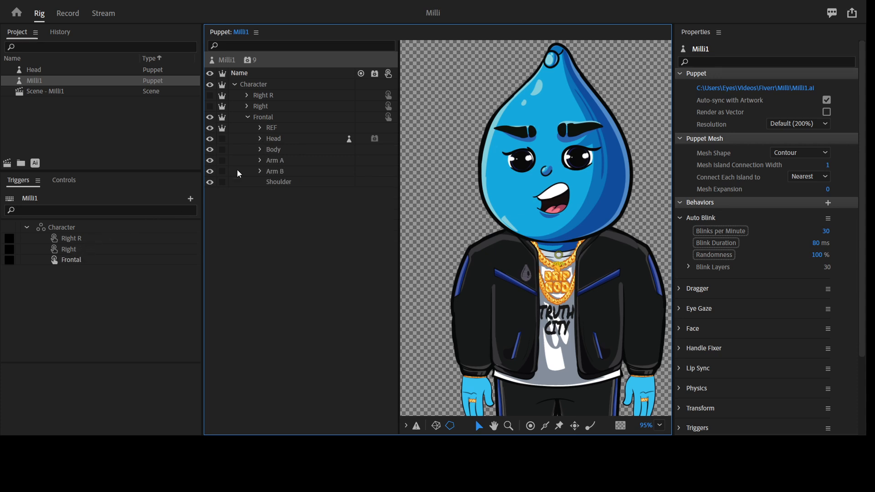
- Examine the Right view's head layers and their triggers, and collapse the Right and Frontal groups
{"action": "left_click", "coordinate": [275, 119]}
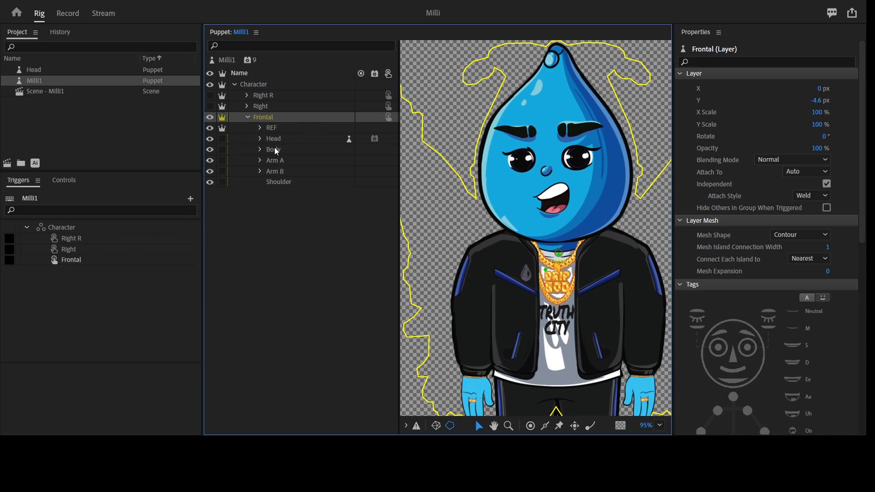
{"action": "left_click", "coordinate": [247, 106]}
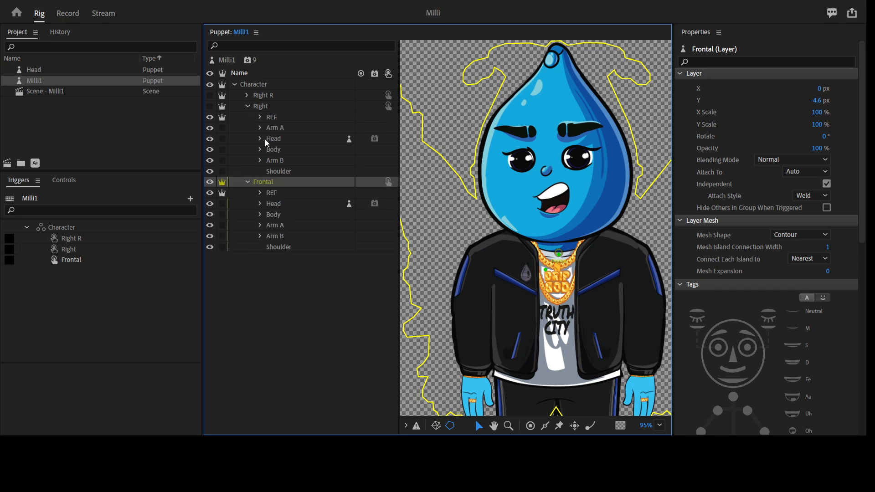
{"action": "left_click", "coordinate": [260, 139]}
{"action": "left_click", "coordinate": [297, 156]}
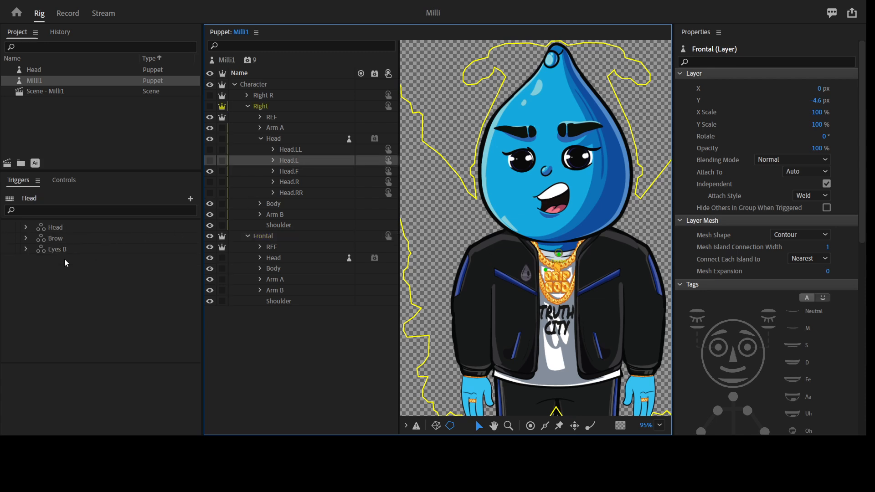
{"action": "left_click", "coordinate": [260, 139]}
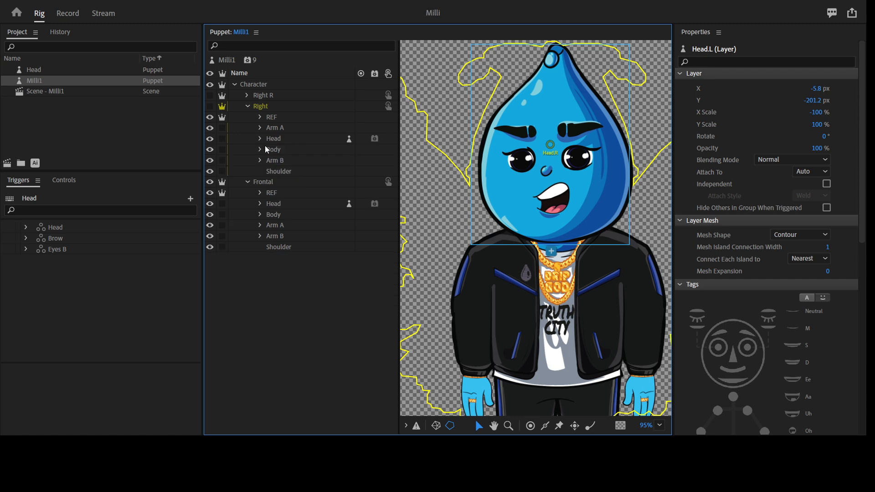
{"action": "left_click", "coordinate": [249, 106]}
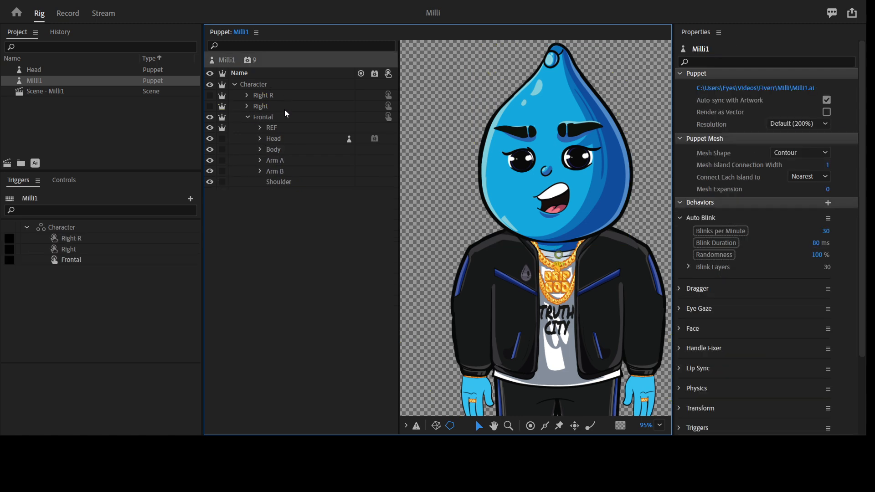
{"action": "left_click", "coordinate": [246, 117]}
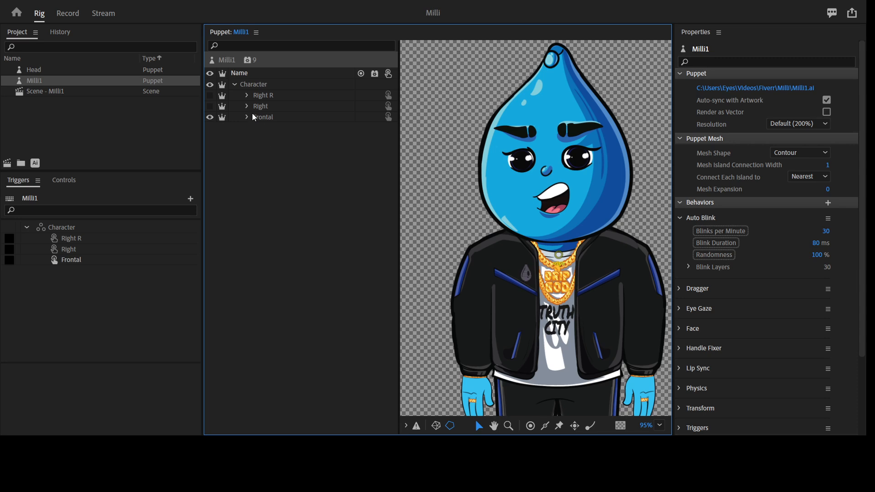
- Examine the full Frontal character and the list of hand gestures in the FIN group of its Arm A
{"action": "left_click", "coordinate": [293, 118]}
{"action": "key", "text": "z"}
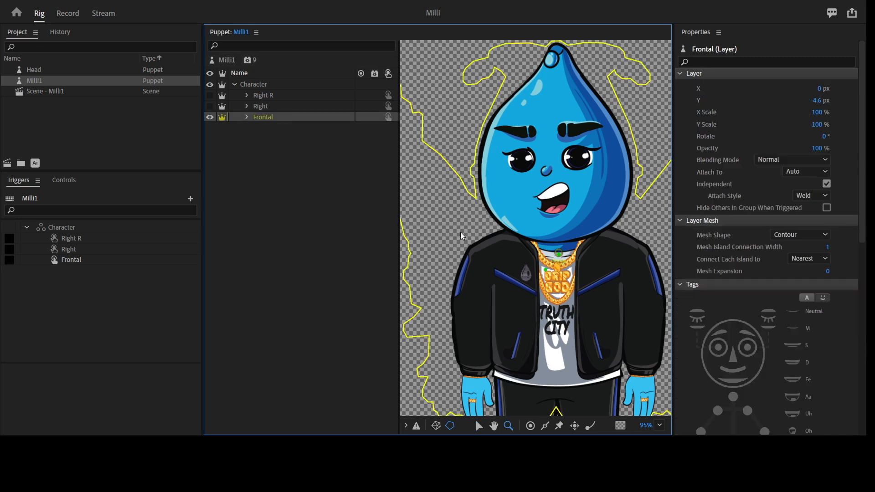
{"action": "left_click", "coordinate": [558, 250], "text": "alt"}
{"action": "left_click_drag", "start_coordinate": [547, 270], "coordinate": [536, 231]}
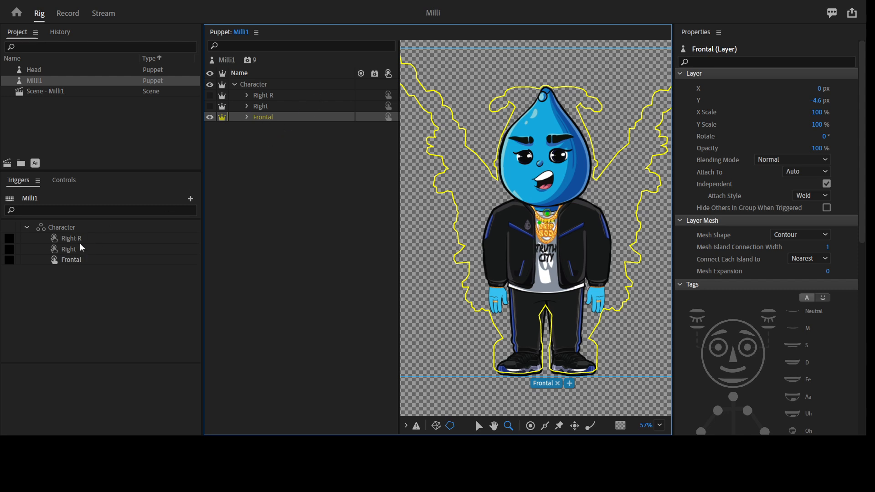
{"action": "left_click", "coordinate": [247, 117]}
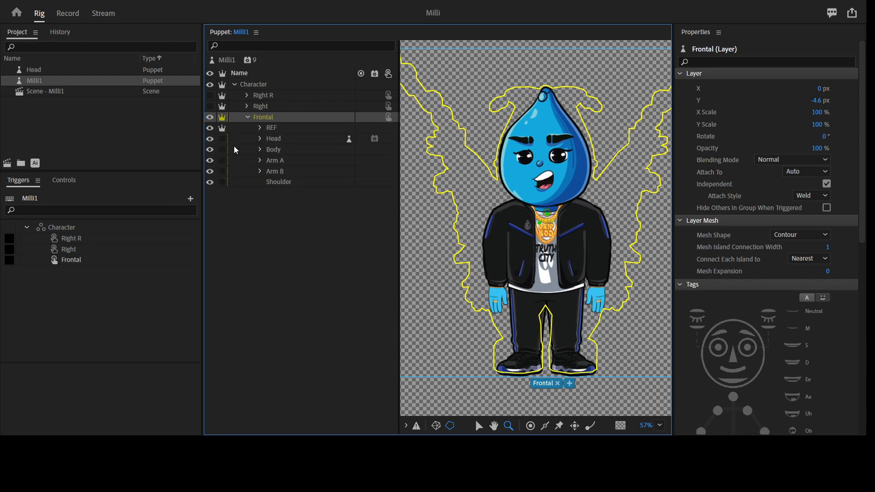
{"action": "left_click", "coordinate": [280, 150]}
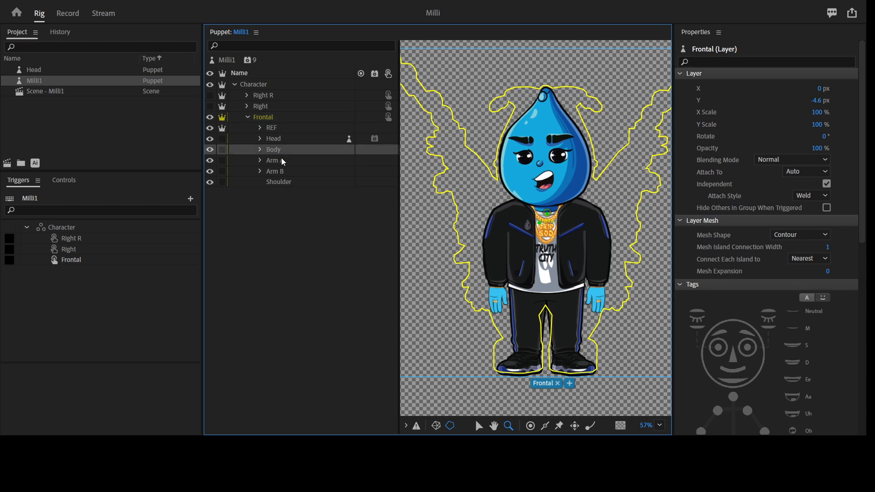
{"action": "left_click", "coordinate": [282, 160]}
{"action": "left_click", "coordinate": [255, 163]}
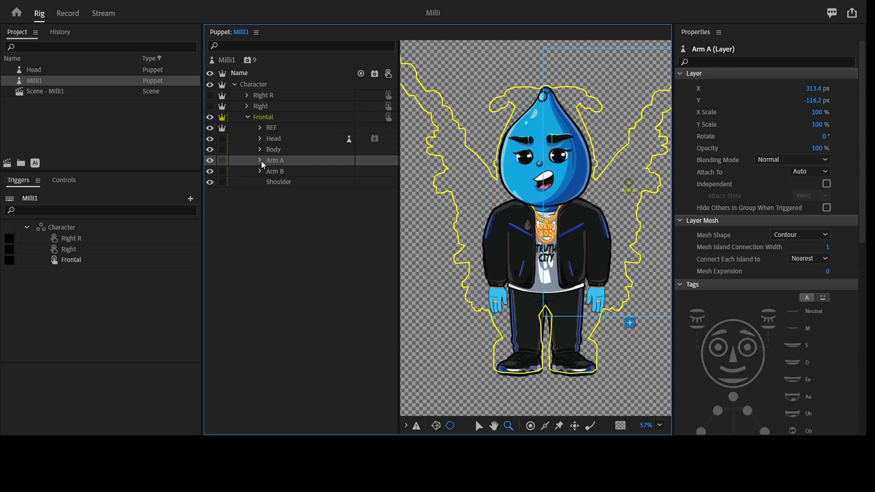
{"action": "left_click", "coordinate": [261, 161]}
{"action": "left_click", "coordinate": [274, 182]}
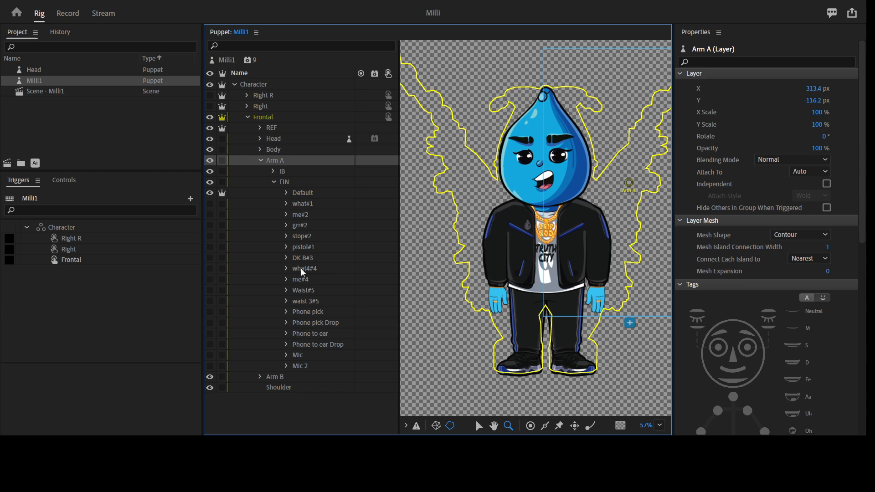
{"action": "left_click", "coordinate": [273, 181]}
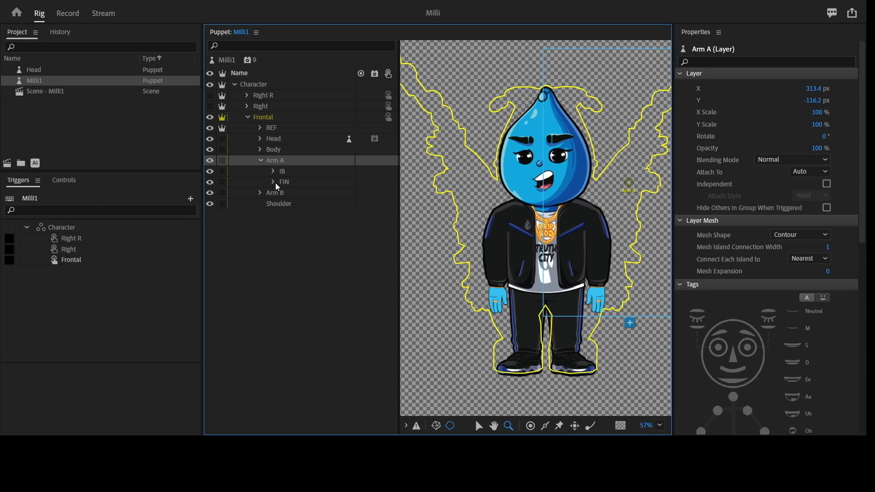
{"action": "left_click", "coordinate": [274, 182]}
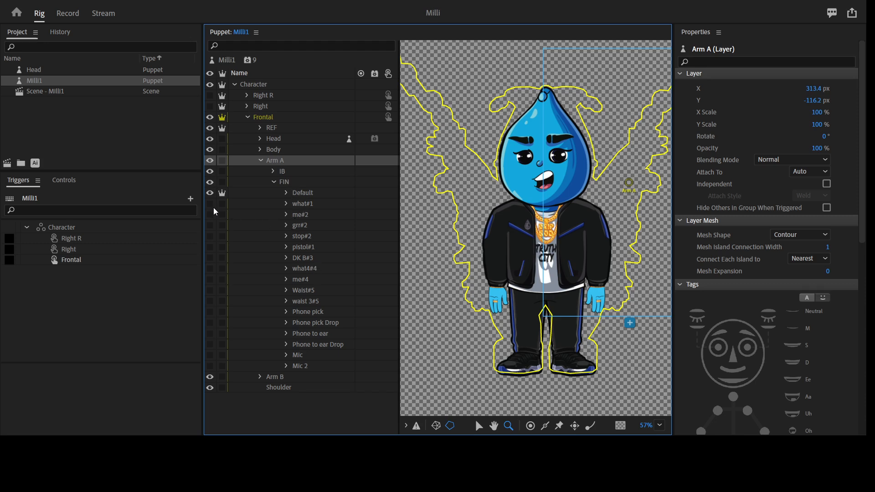
- Examine layers 1 to 5 inside the what#1 gesture of the Frontal Arm A
{"action": "left_click", "coordinate": [286, 203]}
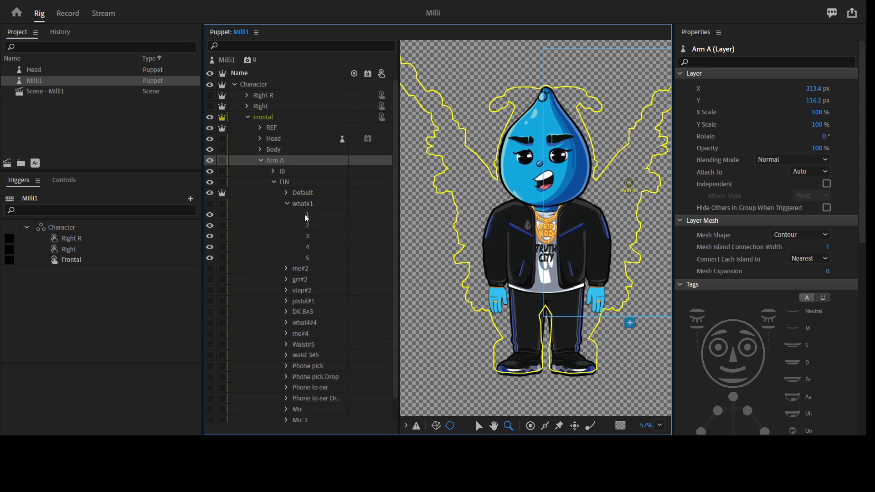
{"action": "left_click", "coordinate": [310, 258]}
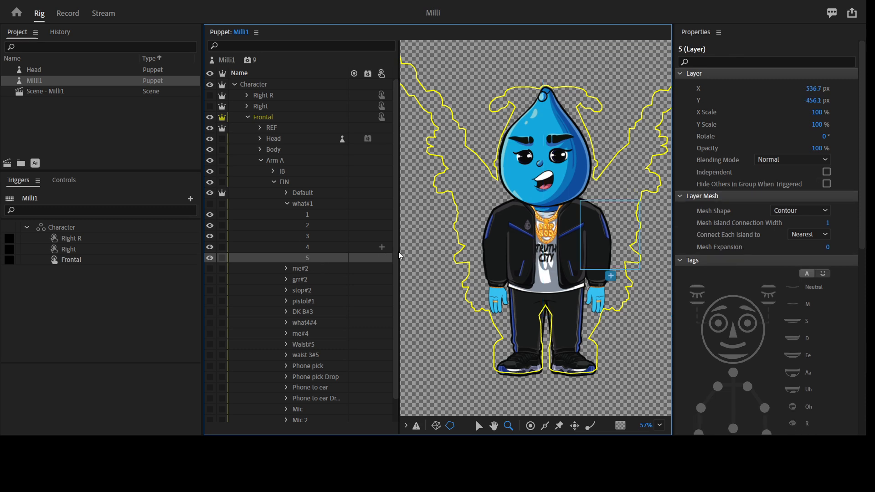
{"action": "left_click", "coordinate": [324, 249]}
{"action": "left_click", "coordinate": [319, 235]}
{"action": "left_click", "coordinate": [318, 227]}
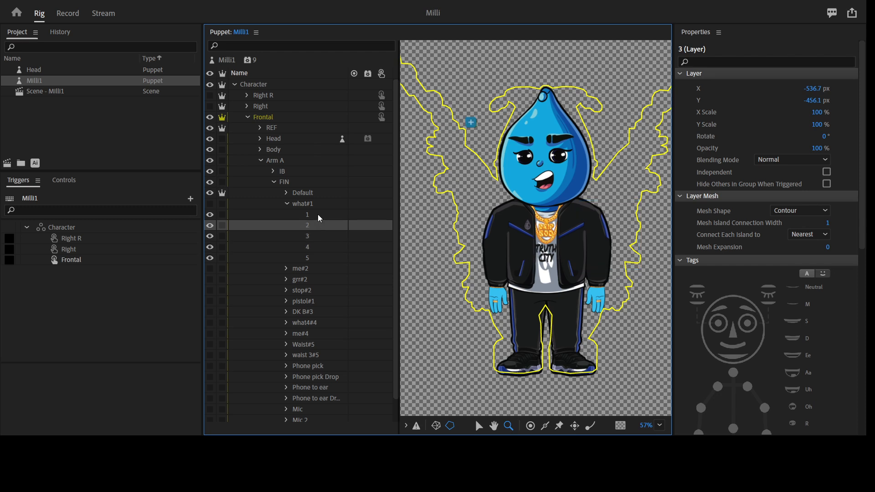
{"action": "left_click", "coordinate": [318, 214]}
{"action": "left_click", "coordinate": [317, 227]}
{"action": "left_click", "coordinate": [318, 235]}
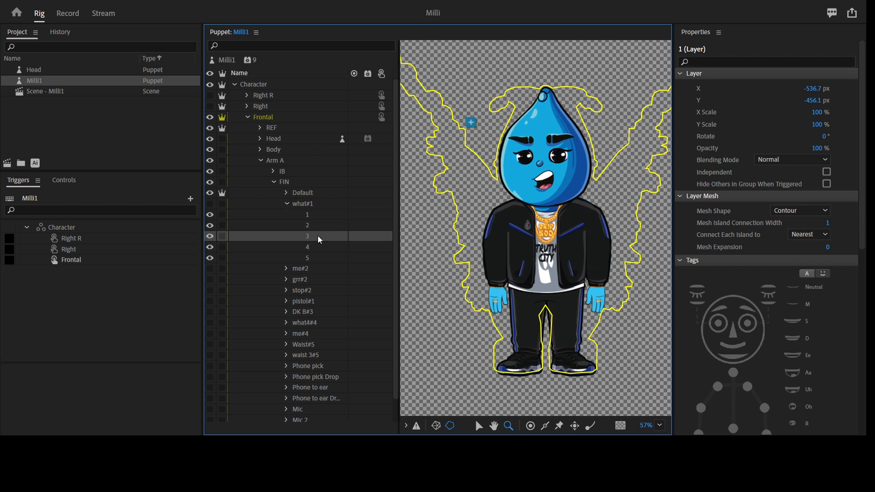
{"action": "left_click", "coordinate": [317, 249]}
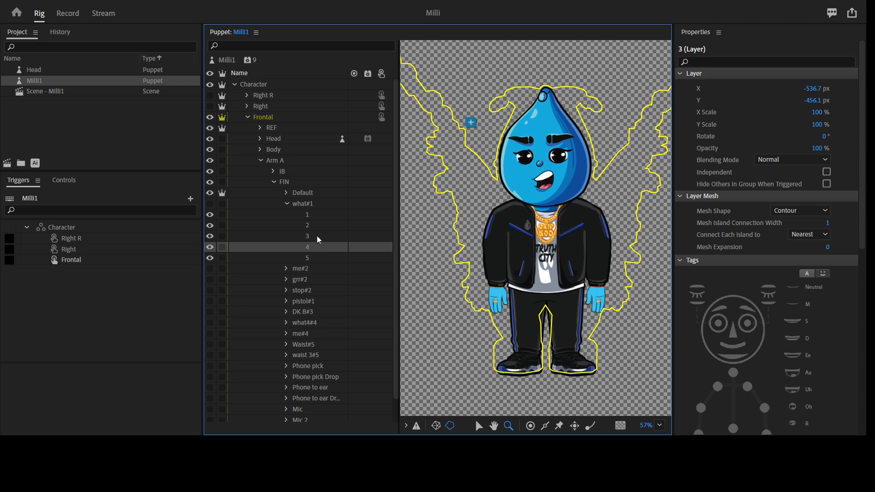
{"action": "left_click", "coordinate": [316, 216]}
{"action": "left_click", "coordinate": [318, 247], "text": "shift"}
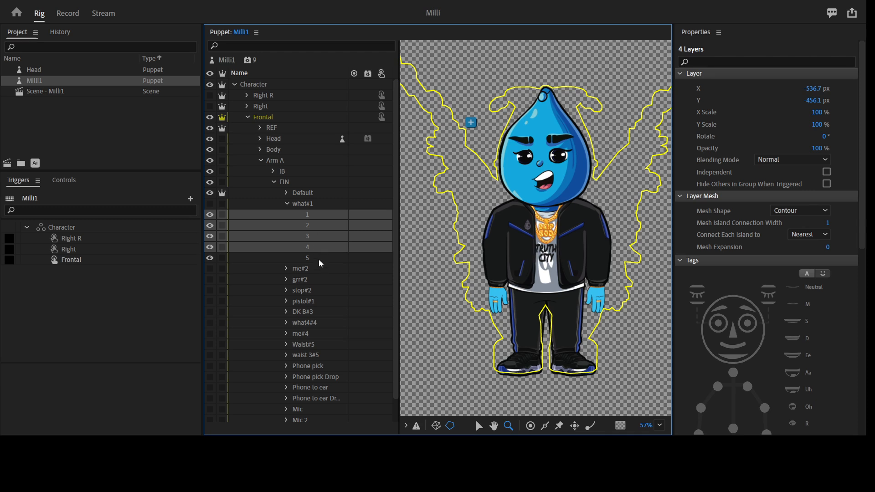
{"action": "left_click", "coordinate": [318, 258]}
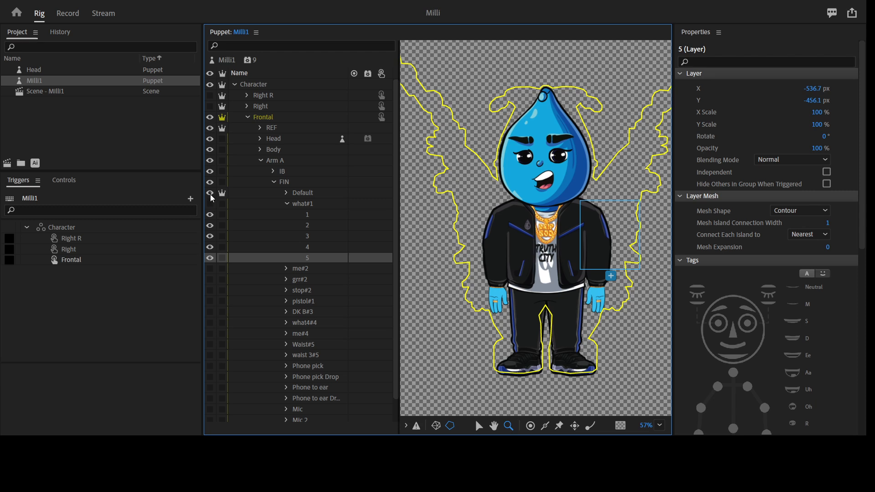
- Show the what#1 gesture instead of the Default arm in the Frontal Arm A and select its layers 1 to 4
{"action": "key", "text": "ctrl+z"}
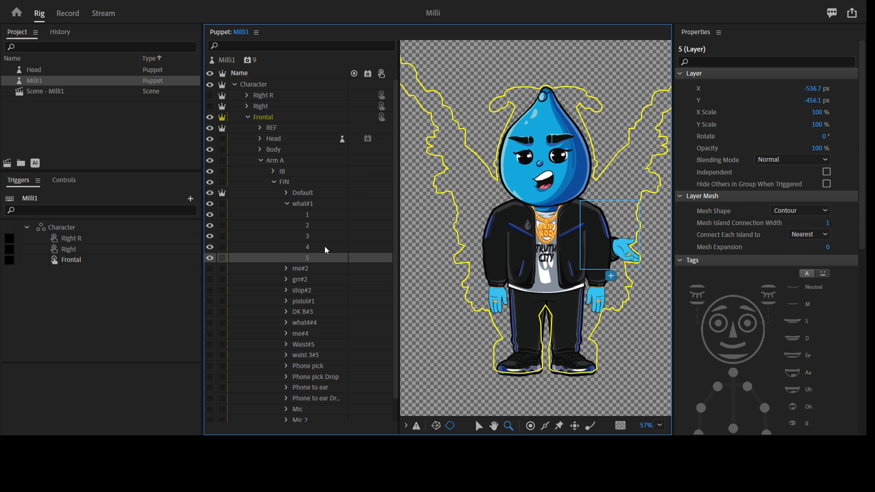
{"action": "key", "text": "ctrl+z"}
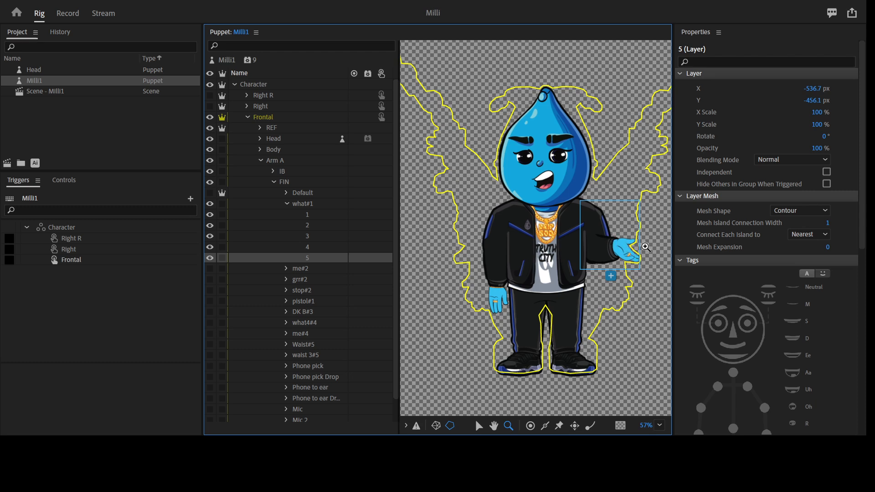
{"action": "left_click", "coordinate": [313, 214], "text": "shift"}
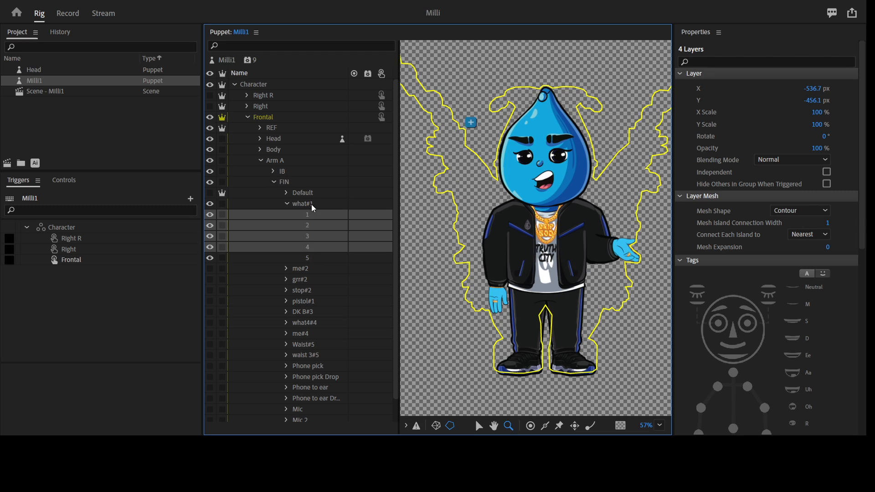
- Examine layers 1 to 5 of the IB#1 group in the Frontal Arm A and compare them with the what#1 gesture's layers
{"action": "left_click", "coordinate": [273, 172]}
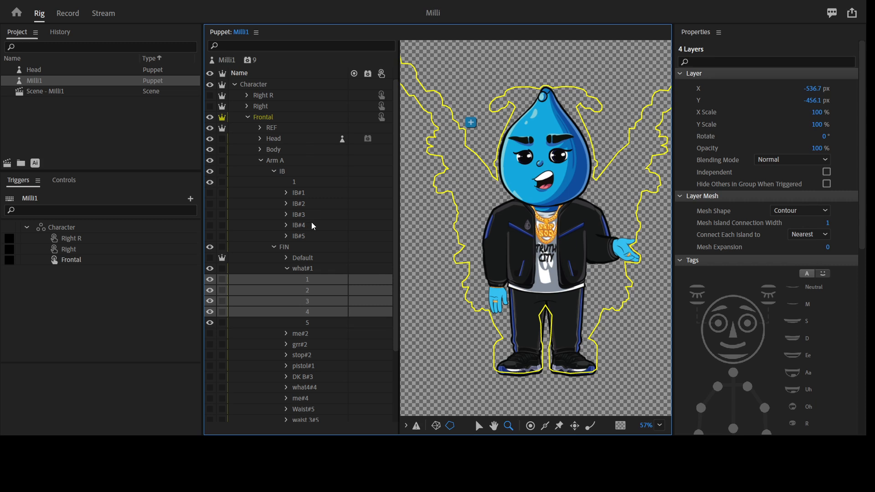
{"action": "left_click", "coordinate": [285, 193]}
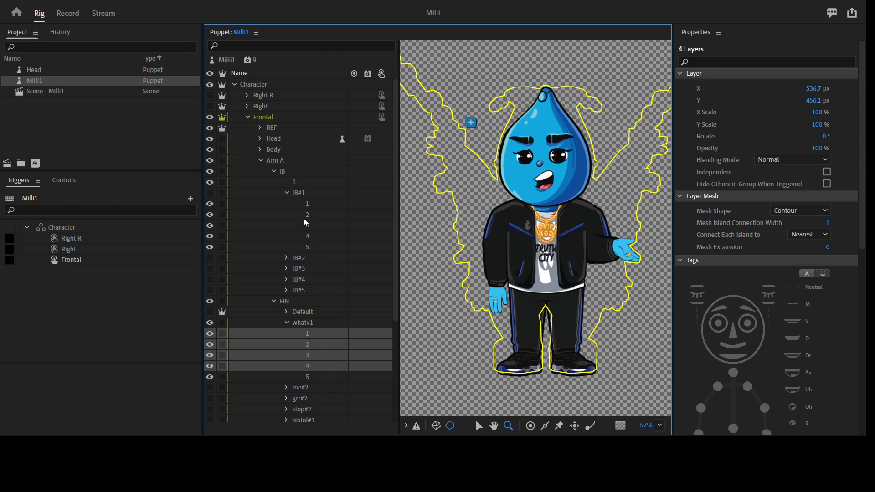
{"action": "left_click", "coordinate": [312, 247]}
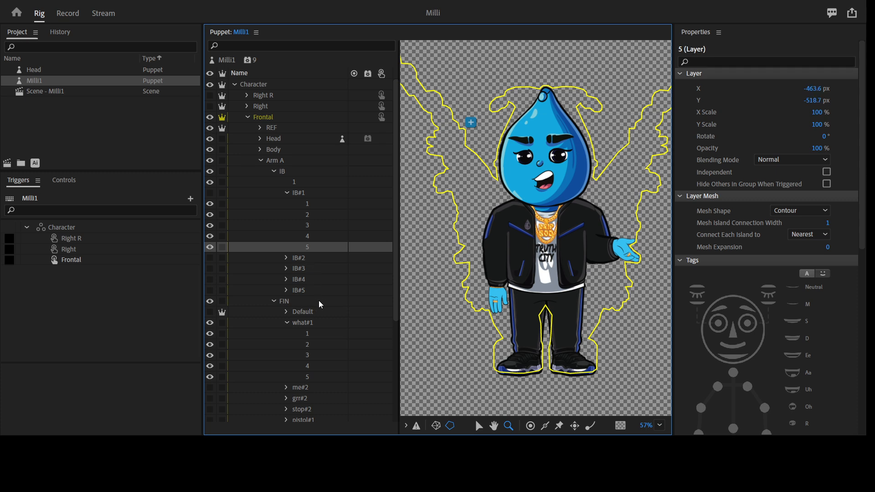
{"action": "left_click", "coordinate": [311, 203]}
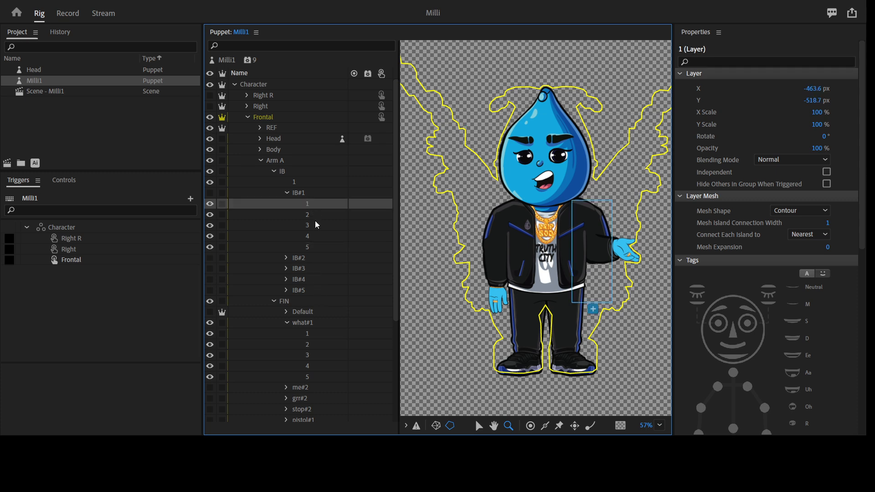
{"action": "left_click", "coordinate": [315, 222]}
{"action": "left_click", "coordinate": [310, 216]}
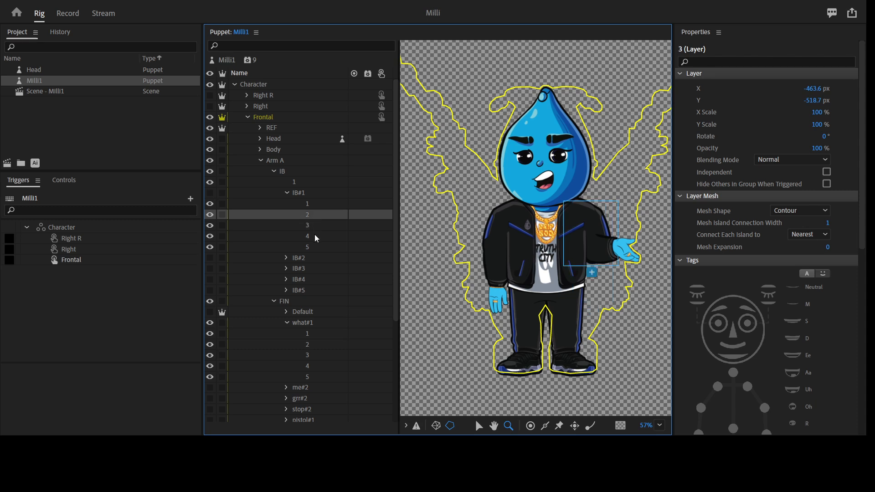
{"action": "left_click", "coordinate": [315, 234]}
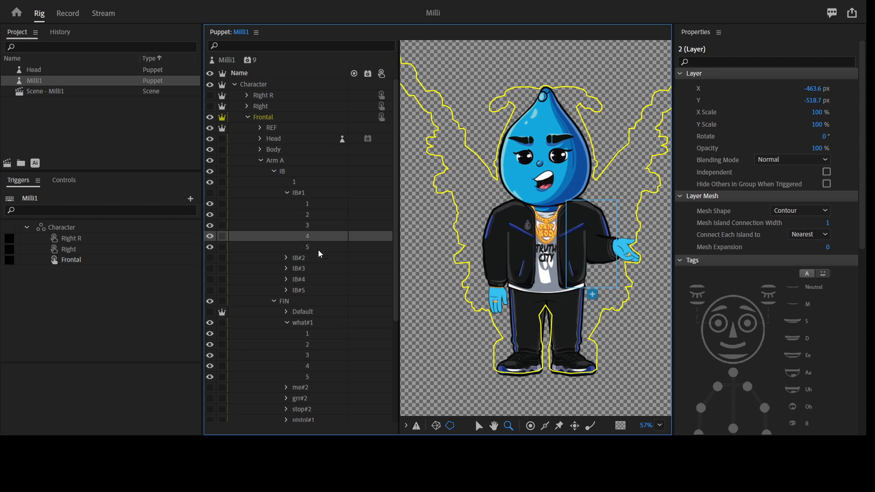
{"action": "left_click", "coordinate": [313, 226]}
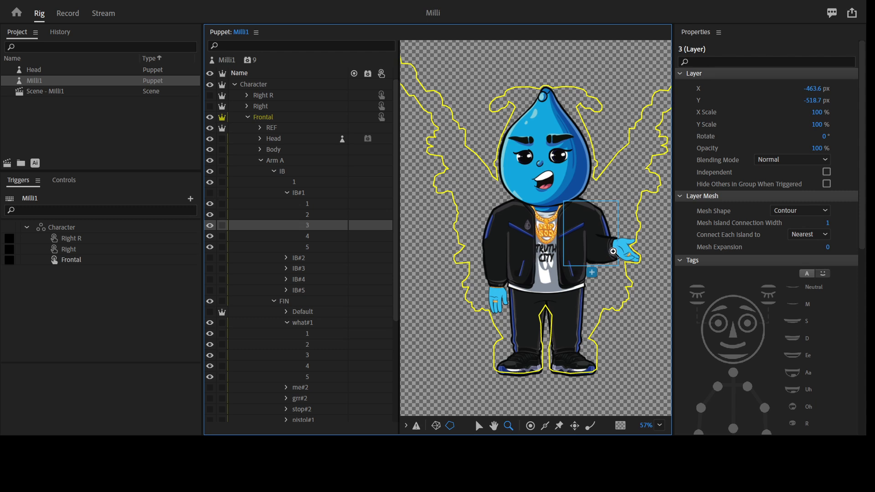
{"action": "left_click", "coordinate": [318, 250]}
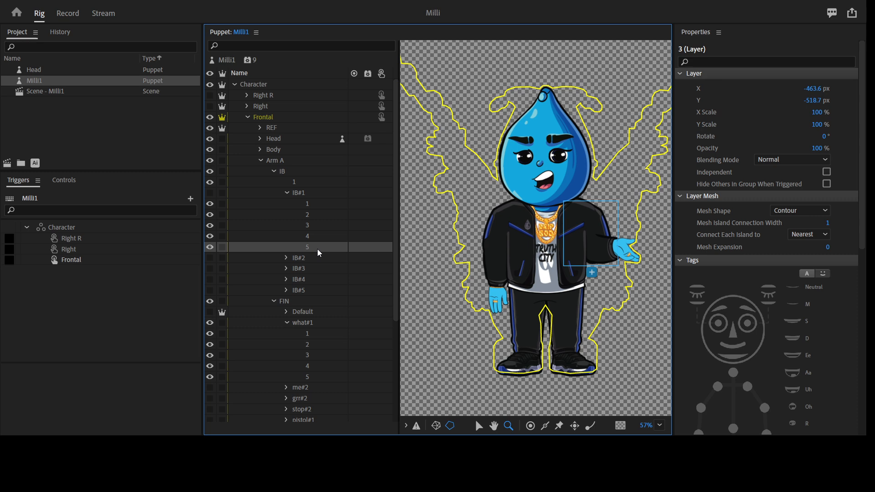
{"action": "left_click", "coordinate": [314, 377]}
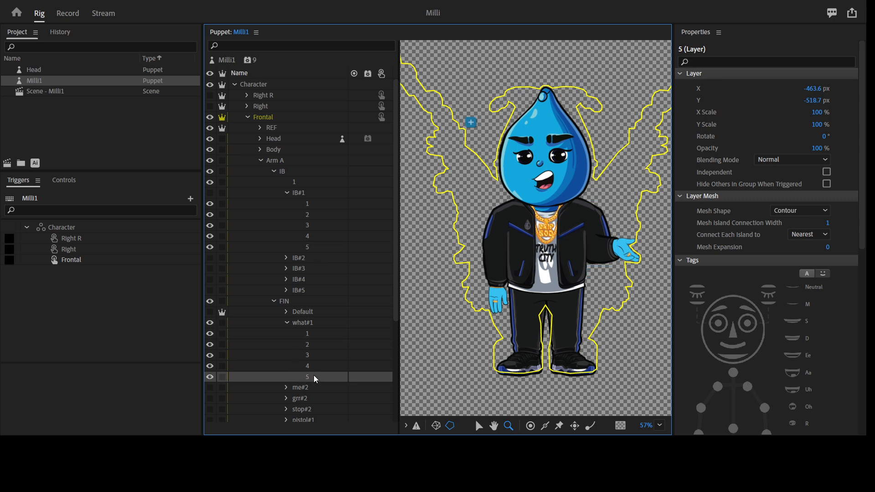
{"action": "left_click", "coordinate": [305, 190]}
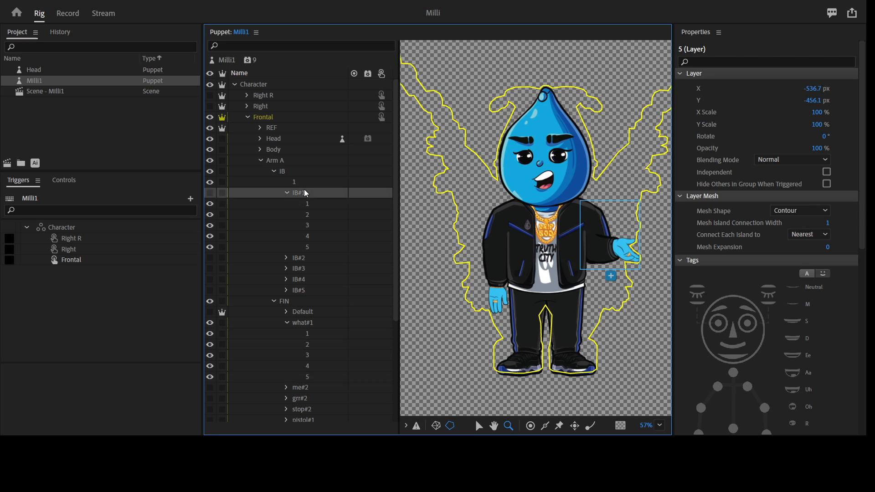
{"action": "left_click", "coordinate": [311, 322]}
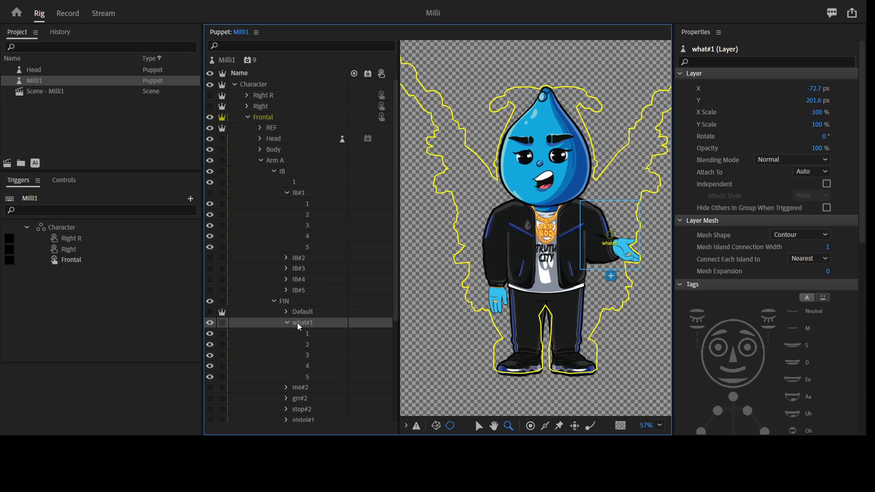
- Review the gesture list of the Frontal Arm A and collapse its IB#1 and what#1 groups
{"action": "scroll", "coordinate": [288, 335], "scroll_direction": "down", "scroll_amount": 3}
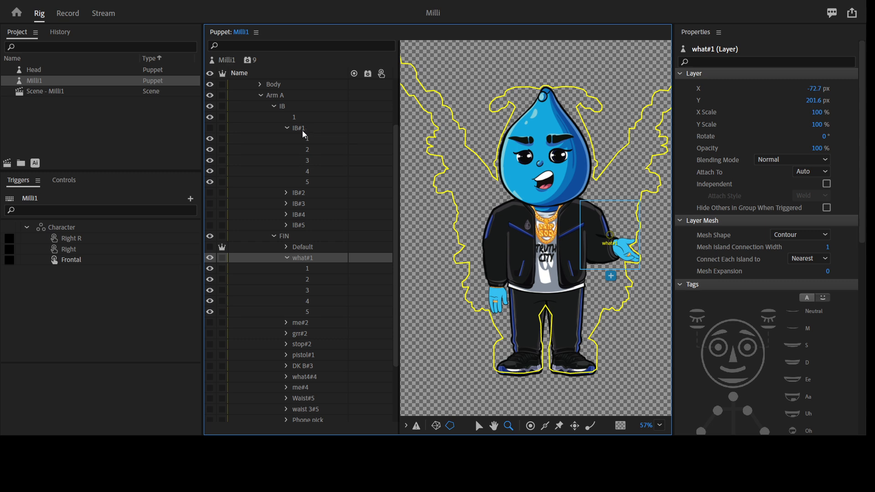
{"action": "scroll", "coordinate": [314, 290], "scroll_direction": "down", "scroll_amount": 3}
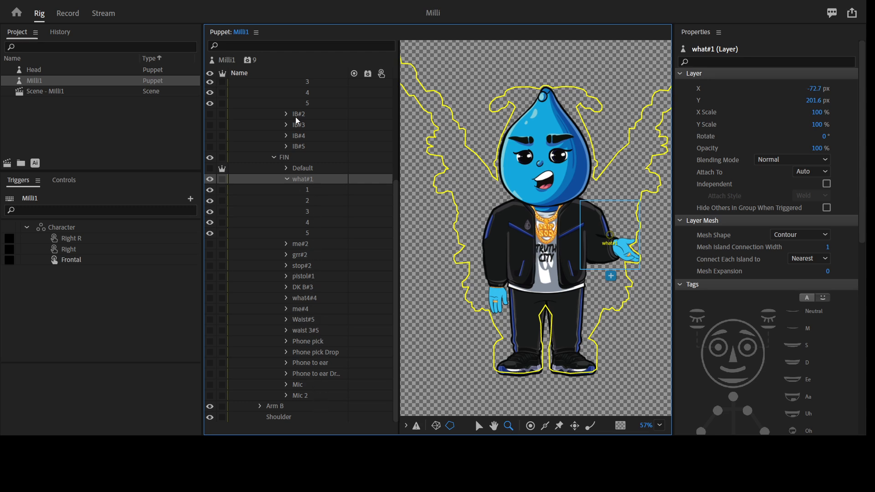
{"action": "scroll", "coordinate": [293, 311], "scroll_direction": "up", "scroll_amount": 4}
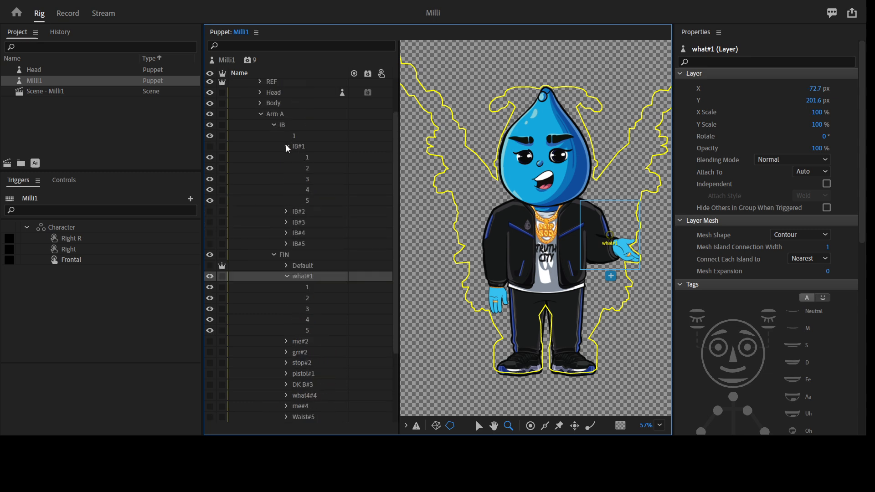
{"action": "left_click", "coordinate": [286, 146]}
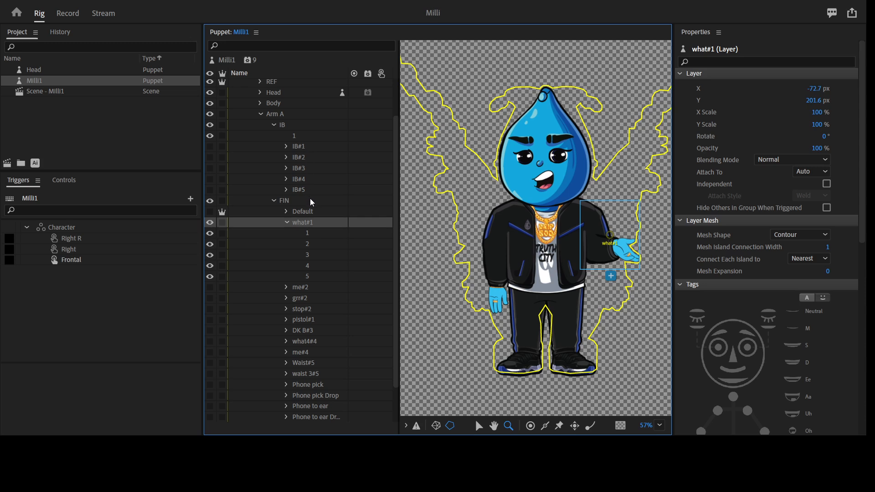
{"action": "left_click", "coordinate": [286, 222]}
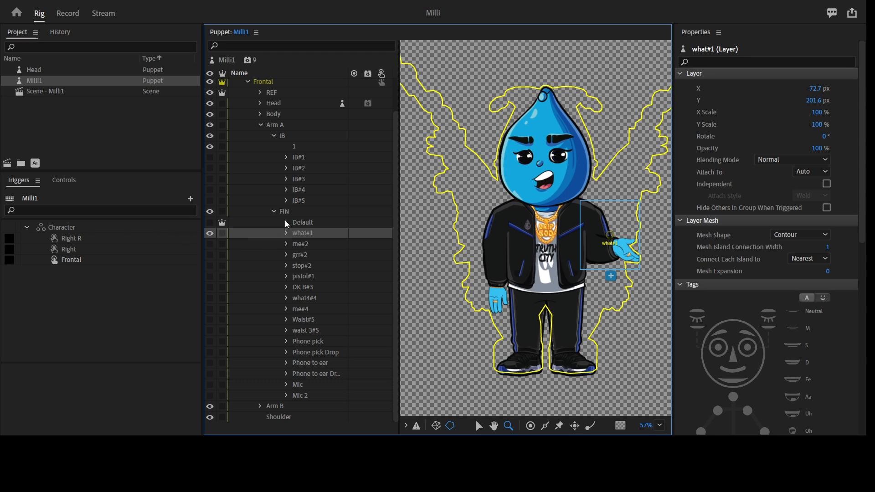
- Create a trigger swap set from the Frontal Arm A's FIN group and enable Latch for all its triggers, Default through Mic 2
{"action": "left_click", "coordinate": [297, 212]}
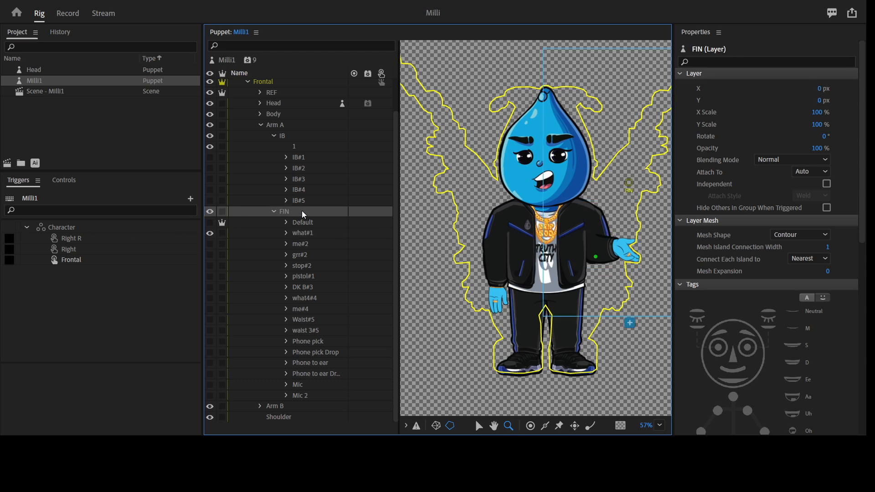
{"action": "left_click_drag", "start_coordinate": [301, 211], "coordinate": [120, 405]}
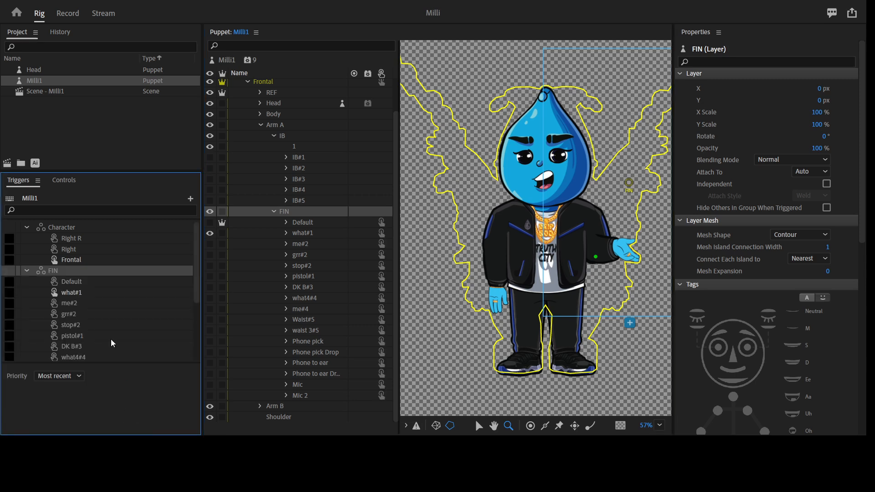
{"action": "left_click", "coordinate": [91, 286]}
{"action": "scroll", "coordinate": [86, 321], "scroll_direction": "down", "scroll_amount": 4}
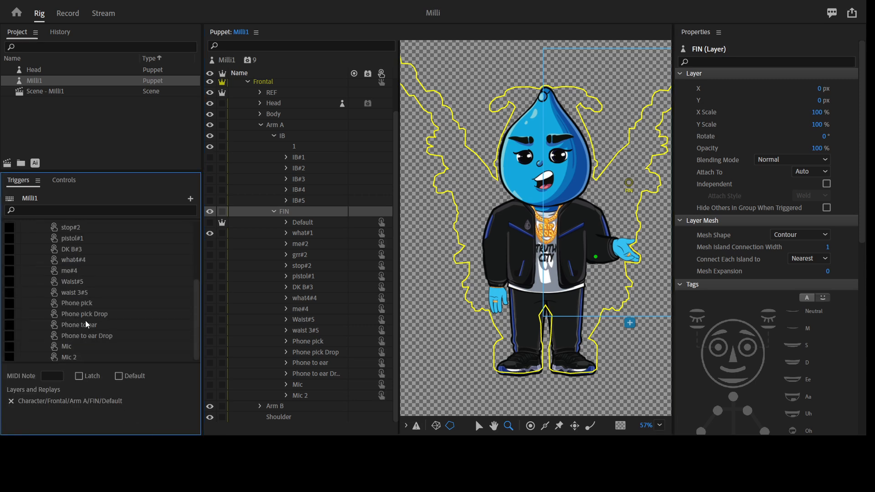
{"action": "left_click", "coordinate": [80, 354], "text": "shift"}
{"action": "left_click", "coordinate": [78, 375]}
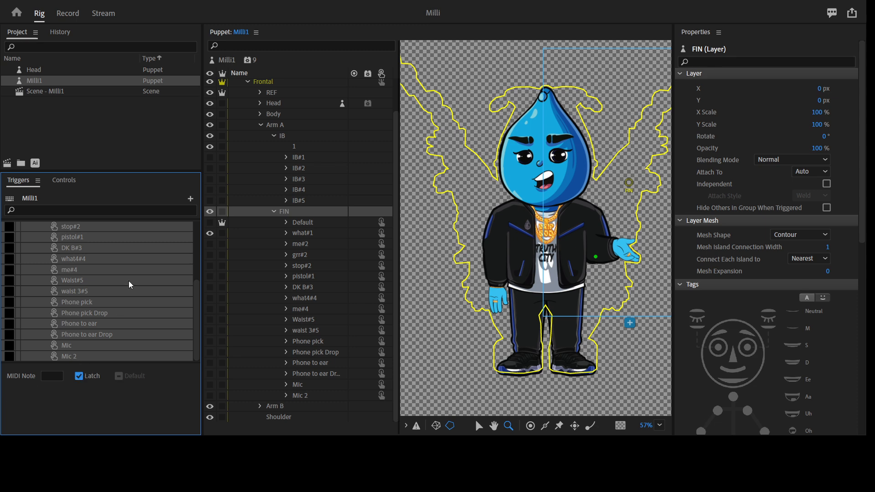
- Add the IB#1 layer to the what#1 trigger and the IB#2 layer to the me#2 trigger in the FIN set
{"action": "left_click", "coordinate": [85, 283]}
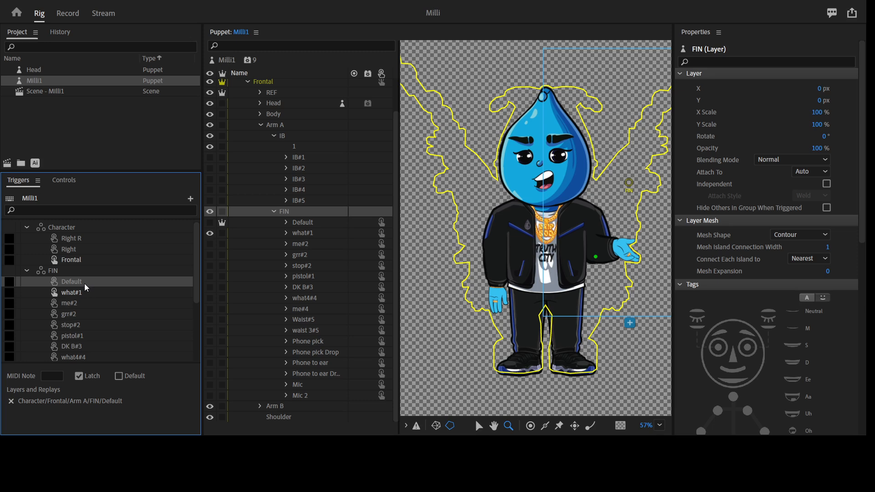
{"action": "left_click", "coordinate": [84, 296]}
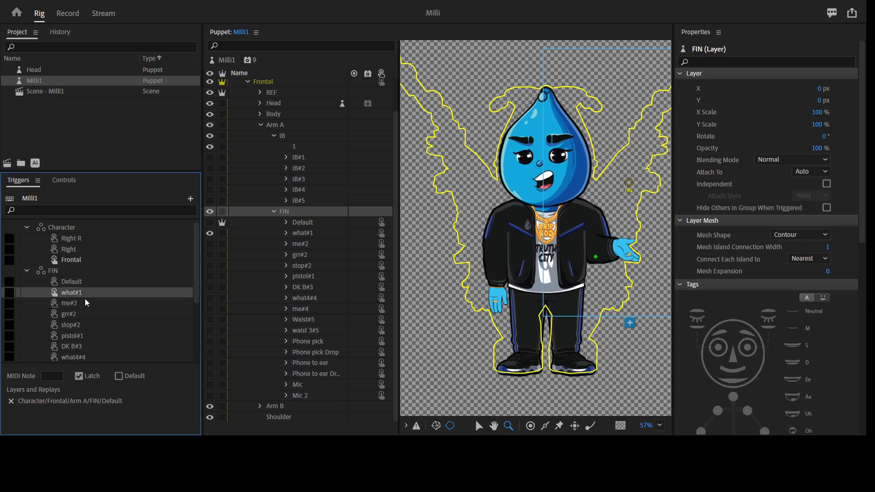
{"action": "left_click", "coordinate": [85, 303]}
{"action": "left_click", "coordinate": [87, 294]}
{"action": "left_click", "coordinate": [86, 305]}
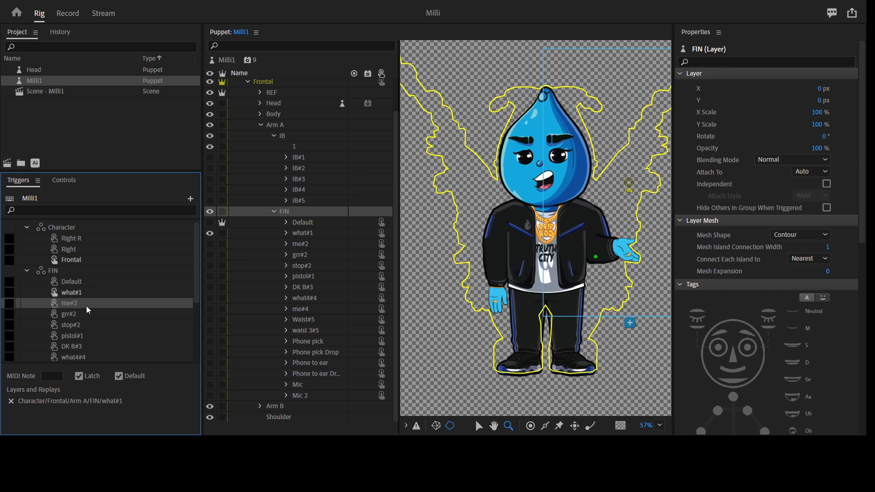
{"action": "left_click", "coordinate": [84, 295]}
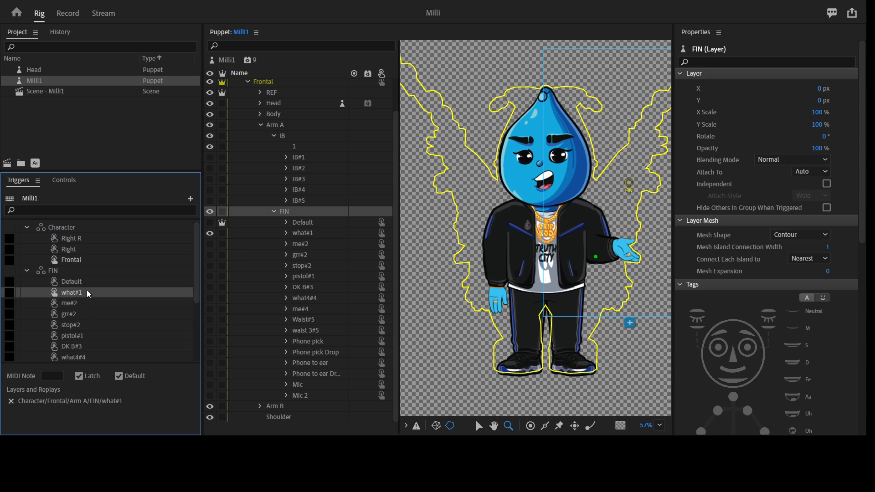
{"action": "left_click", "coordinate": [311, 231]}
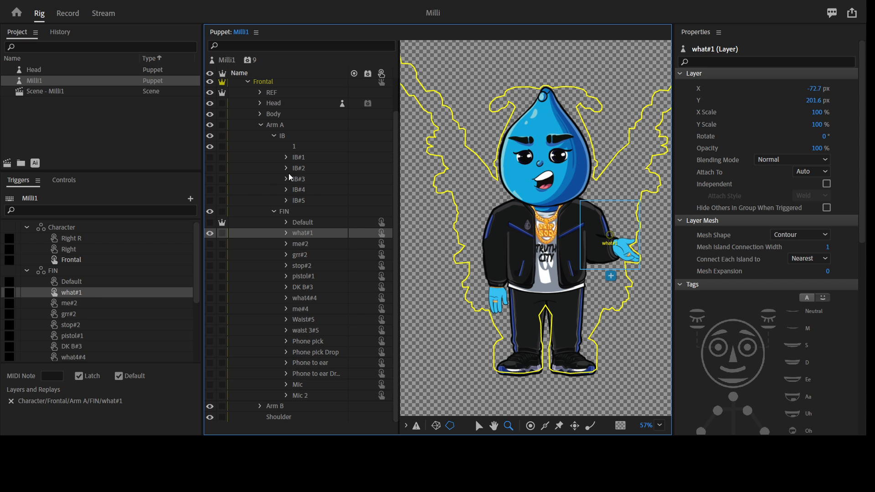
{"action": "left_click", "coordinate": [299, 159]}
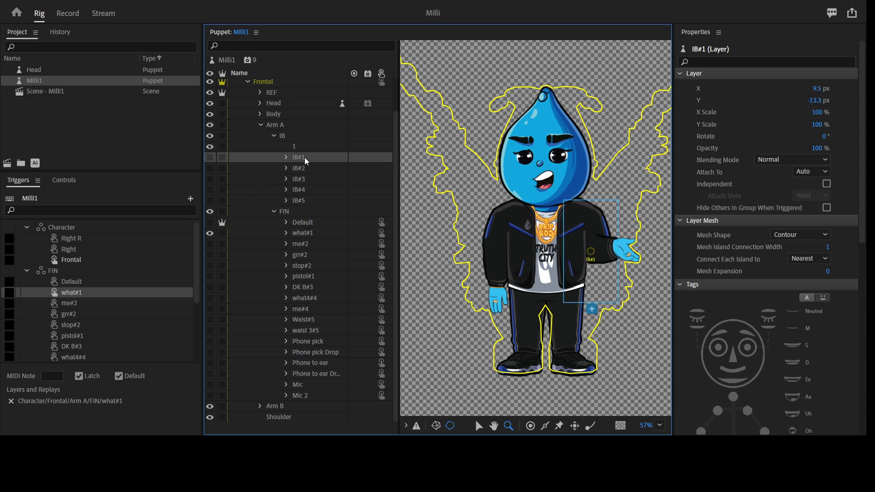
{"action": "left_click_drag", "start_coordinate": [304, 157], "coordinate": [124, 299]}
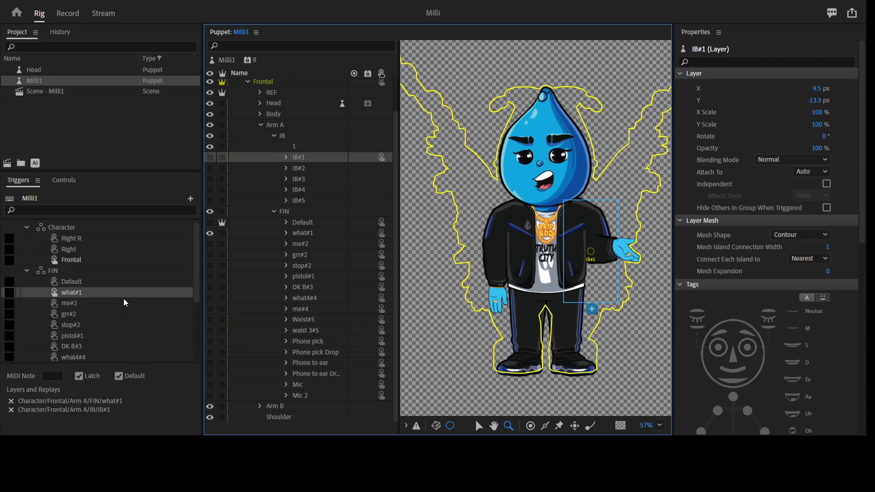
{"action": "left_click", "coordinate": [75, 305]}
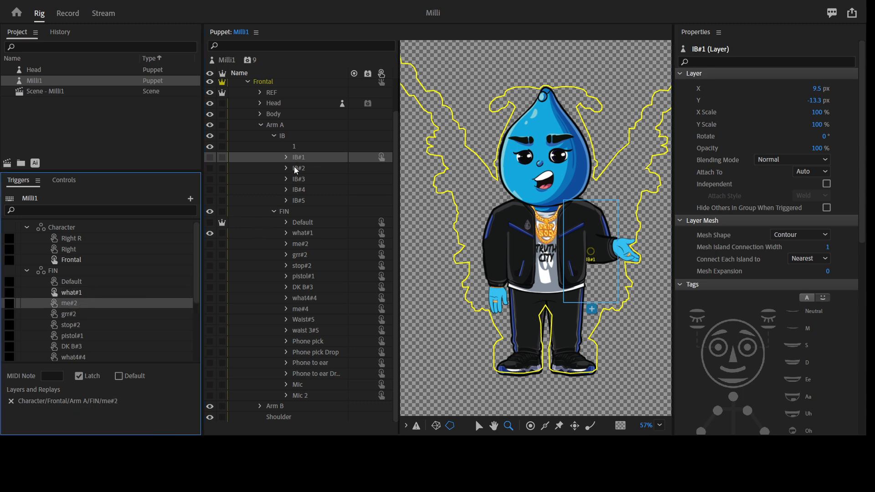
{"action": "left_click_drag", "start_coordinate": [296, 170], "coordinate": [105, 305]}
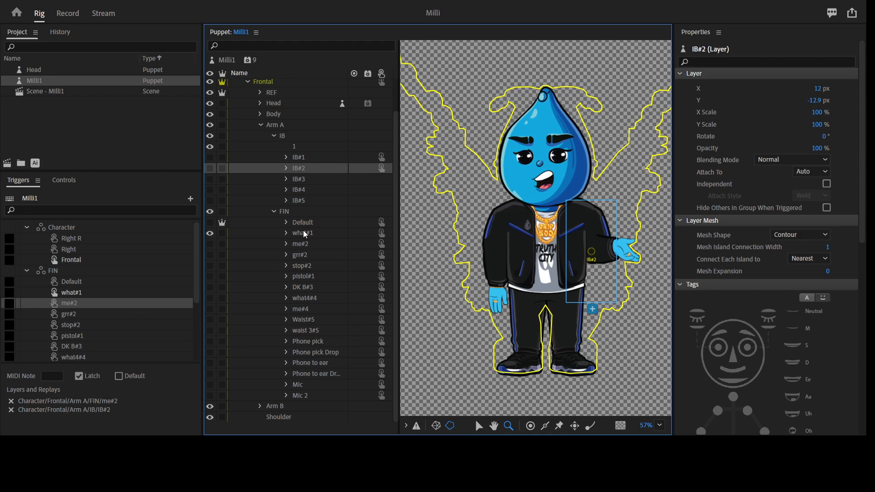
- Add the Cycle Layers behavior to the IB#1, IB#2, what#1 and me#2 groups together
{"action": "left_click", "coordinate": [307, 160]}
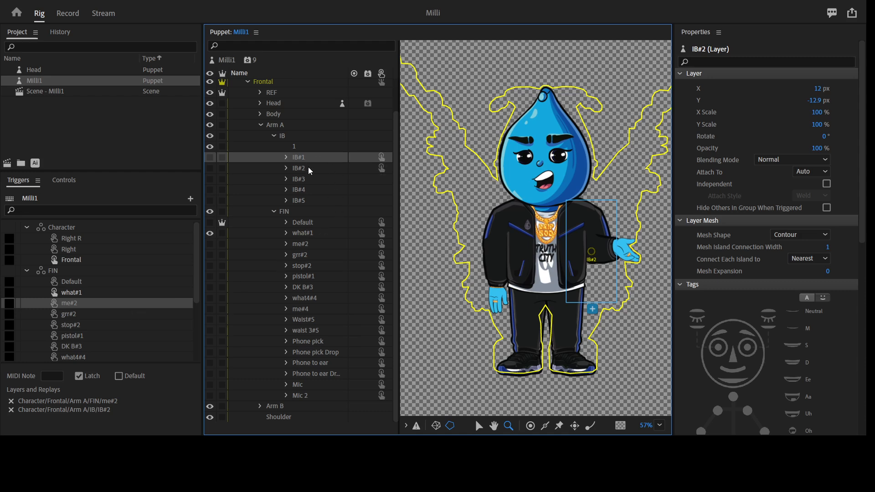
{"action": "left_click", "coordinate": [313, 234], "text": "ctrl"}
{"action": "left_click", "coordinate": [312, 245], "text": "ctrl"}
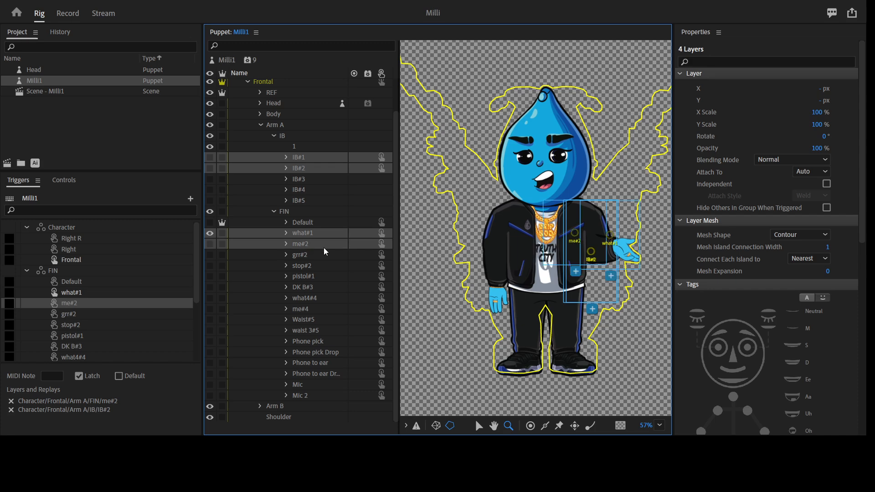
{"action": "scroll", "coordinate": [830, 324], "scroll_direction": "down", "scroll_amount": 10}
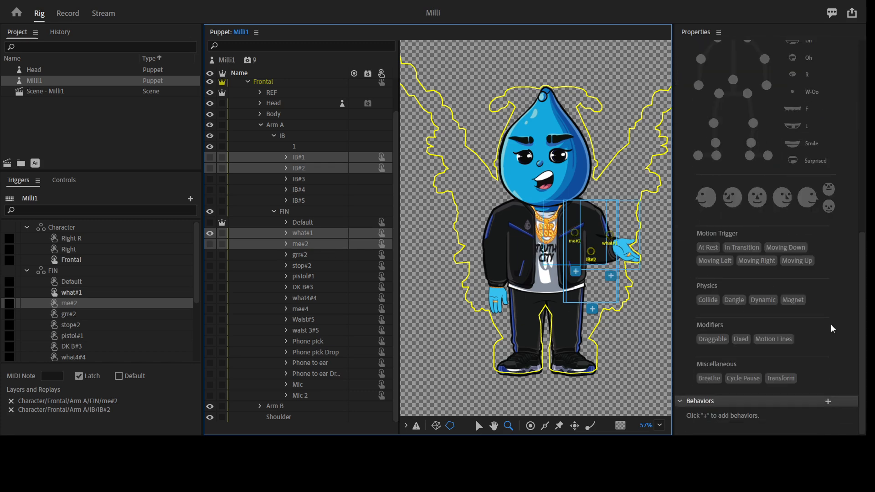
{"action": "left_click", "coordinate": [829, 402]}
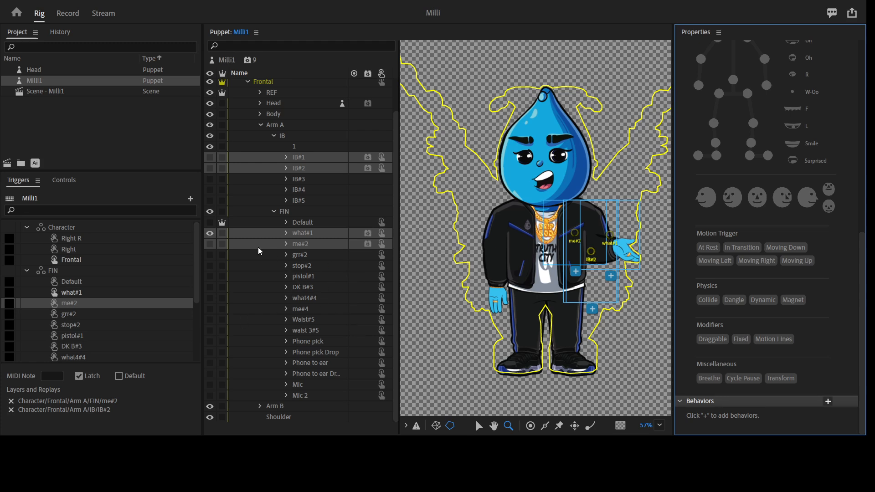
- Assign the Q key to the what#1 trigger and the W key to the me#2 trigger in the FIN set
{"action": "left_click", "coordinate": [9, 293]}
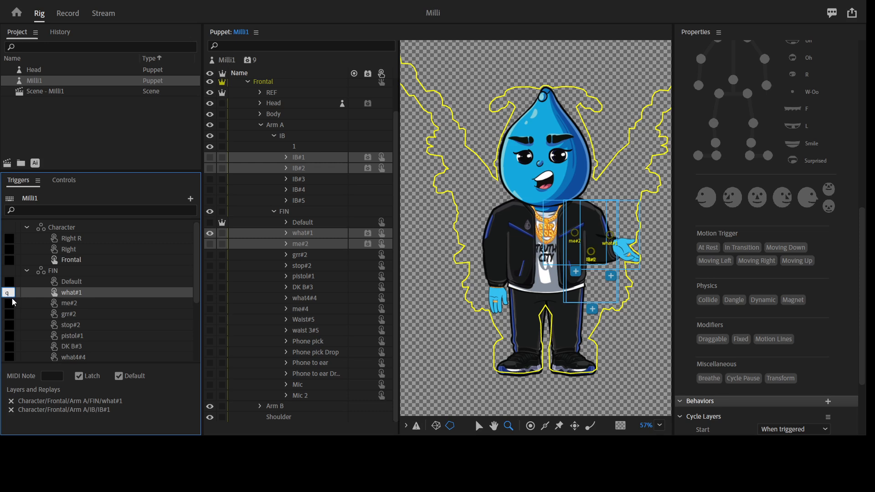
{"action": "left_click", "coordinate": [11, 304]}
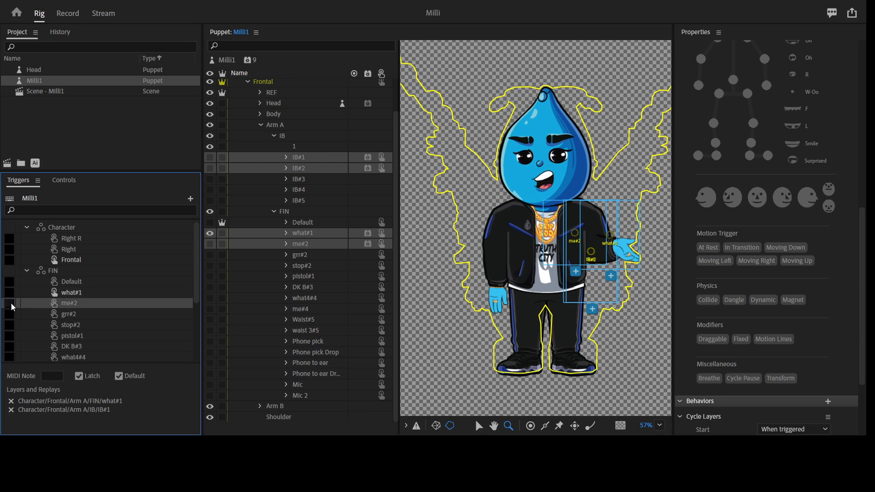
{"action": "left_click", "coordinate": [11, 304]}
{"action": "type", "text": "w"}
{"action": "left_click", "coordinate": [80, 301]}
- Preview the puppet in the recording scene at full size, checking Arm A's pose, and restore the normal layout
{"action": "left_click", "coordinate": [69, 14]}
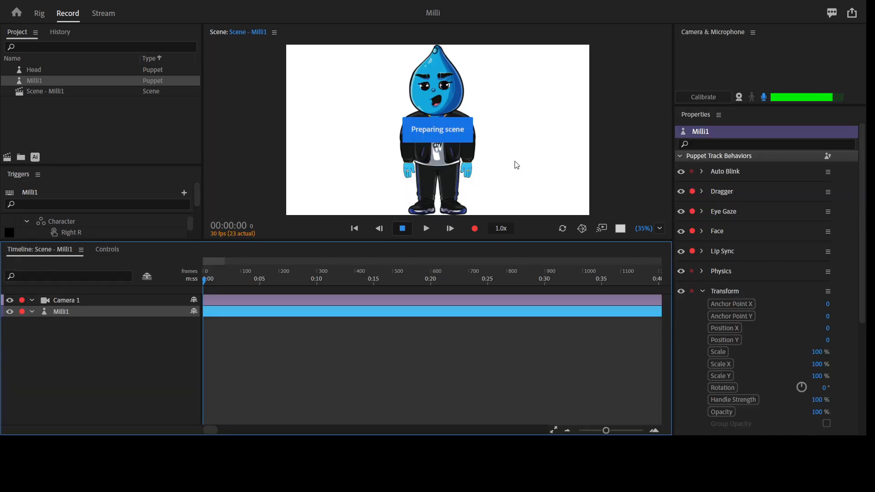
{"action": "key", "text": "grave"}
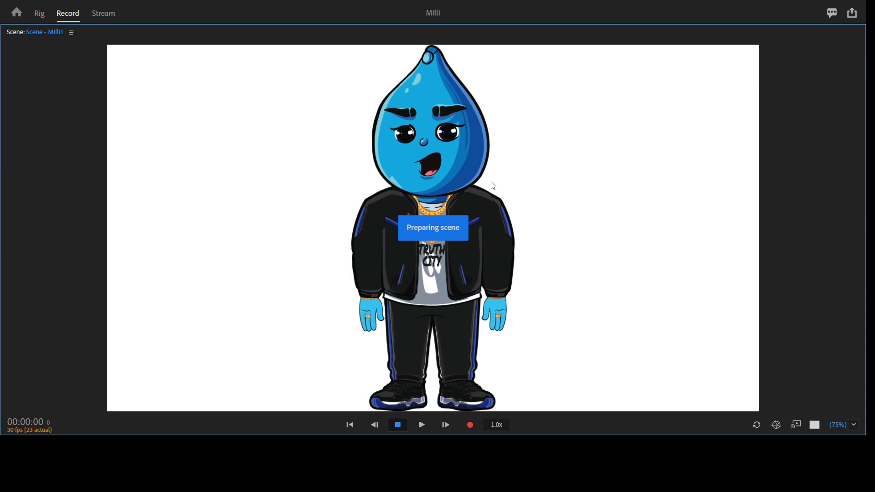
{"action": "key", "text": "grave"}
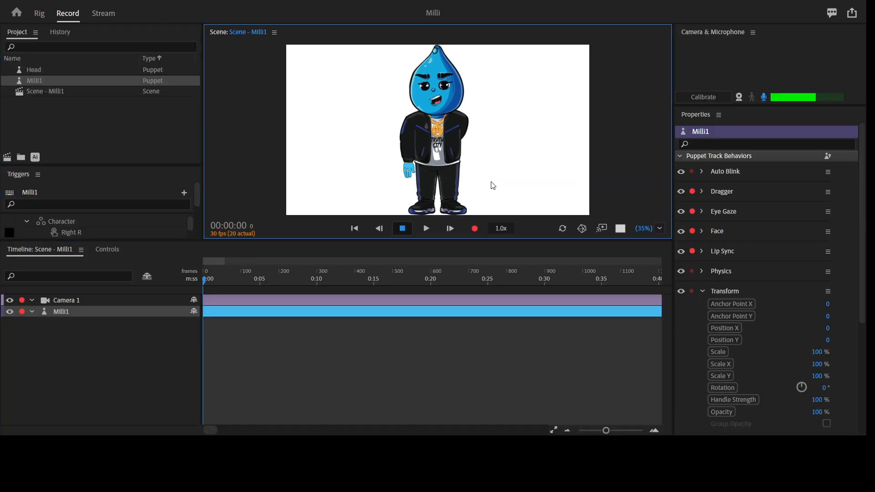
- Make the Default trigger the default of the FIN swap set and check the pose in the enlarged scene
{"action": "left_click", "coordinate": [39, 14]}
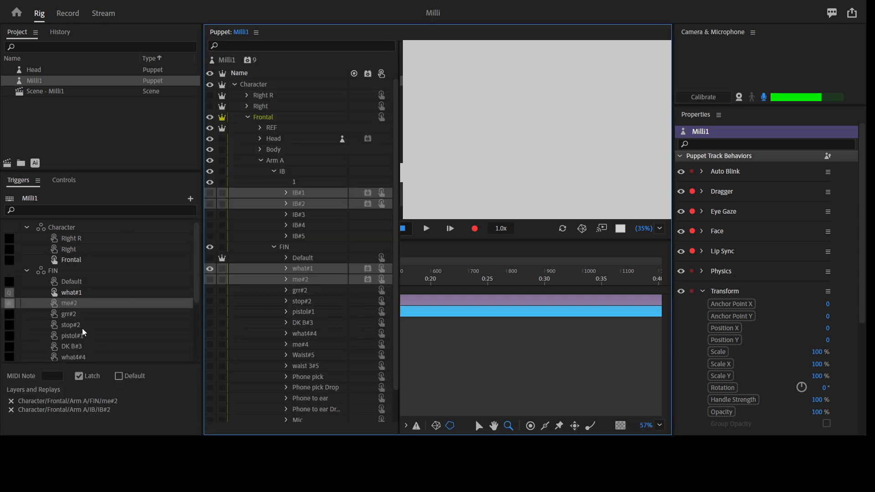
{"action": "left_click", "coordinate": [54, 285]}
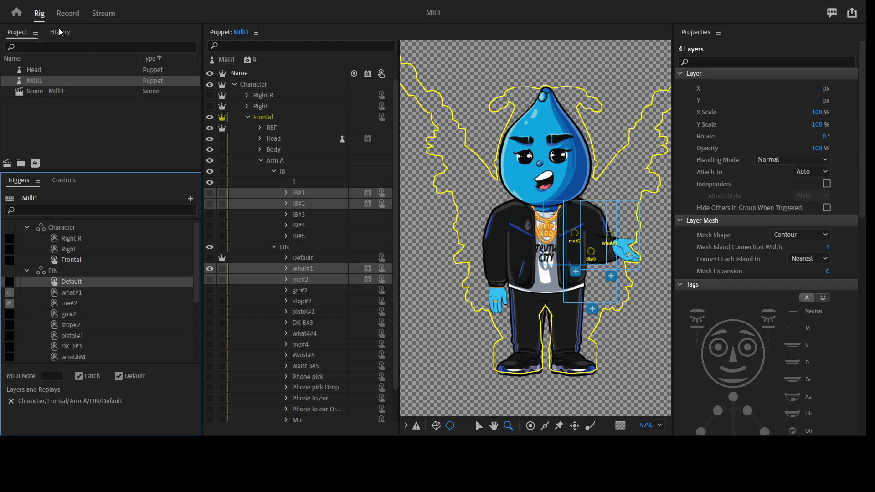
{"action": "left_click", "coordinate": [67, 14]}
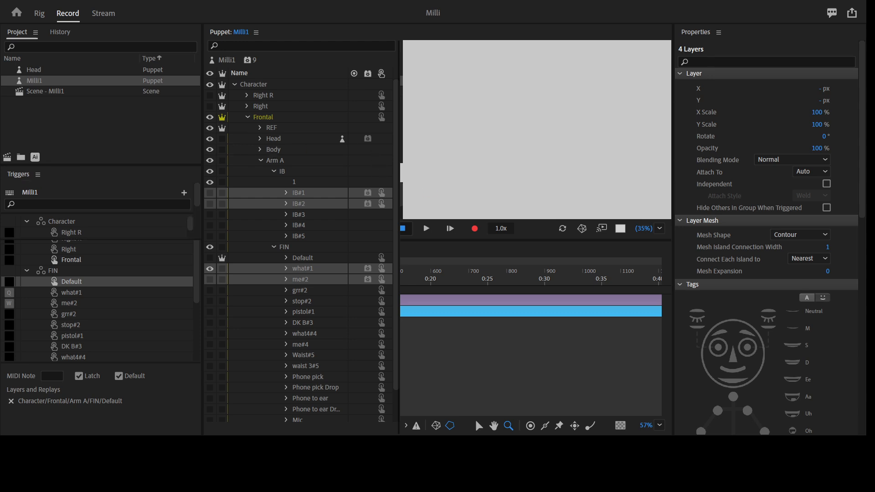
{"action": "key", "text": "grave"}
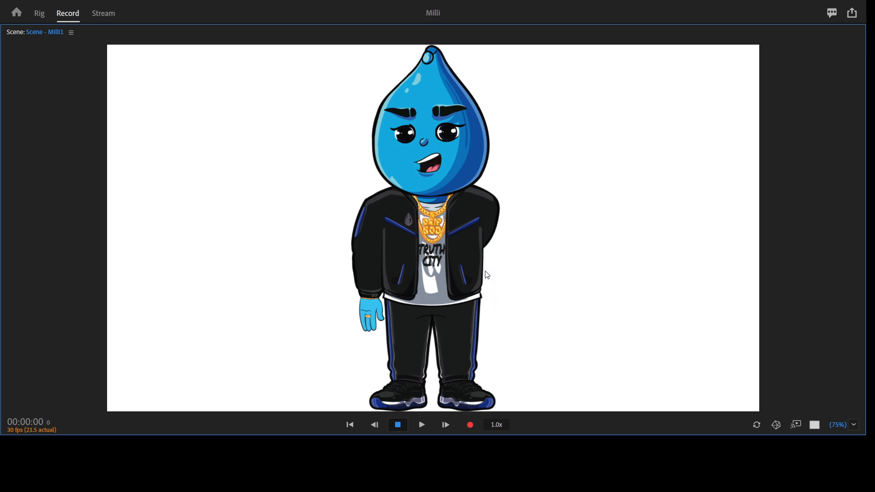
- Set Cycle Layers on the four gesture groups to advance every 2 frames, with Forward and Reverse and Hold on Last Layer enabled
{"action": "left_click", "coordinate": [37, 15]}
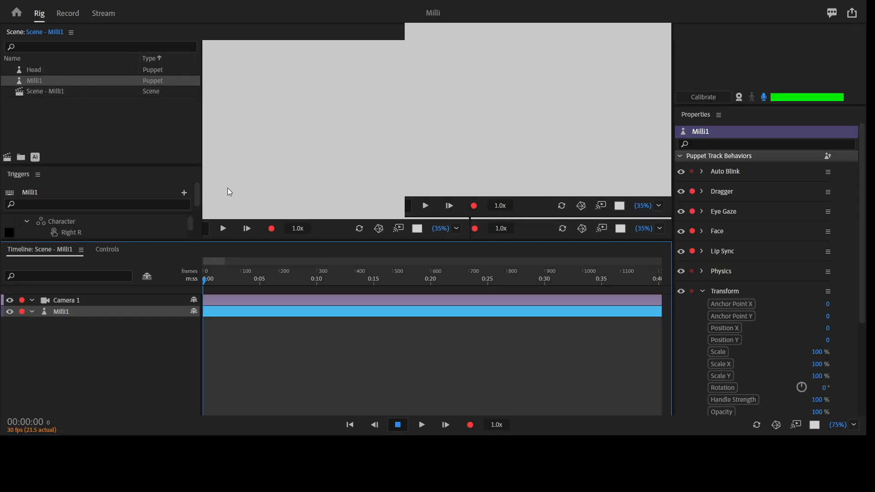
{"action": "double_click", "coordinate": [228, 189]}
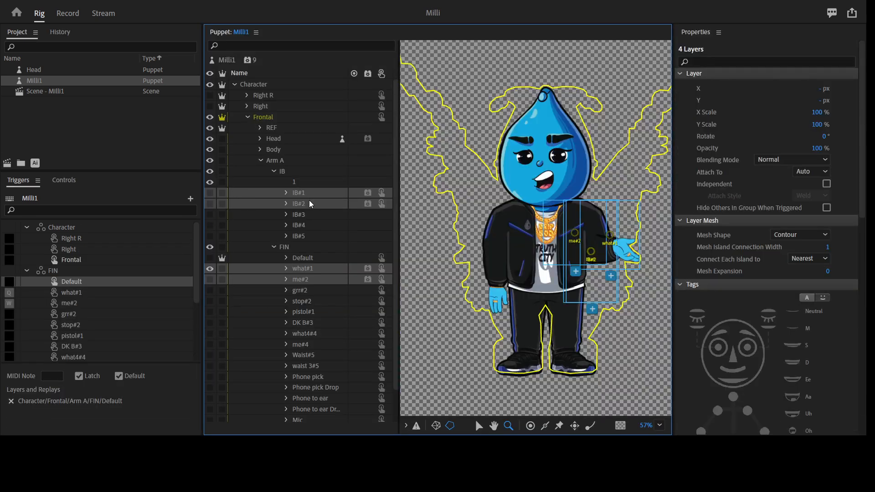
{"action": "scroll", "coordinate": [785, 321], "scroll_direction": "down", "scroll_amount": 10}
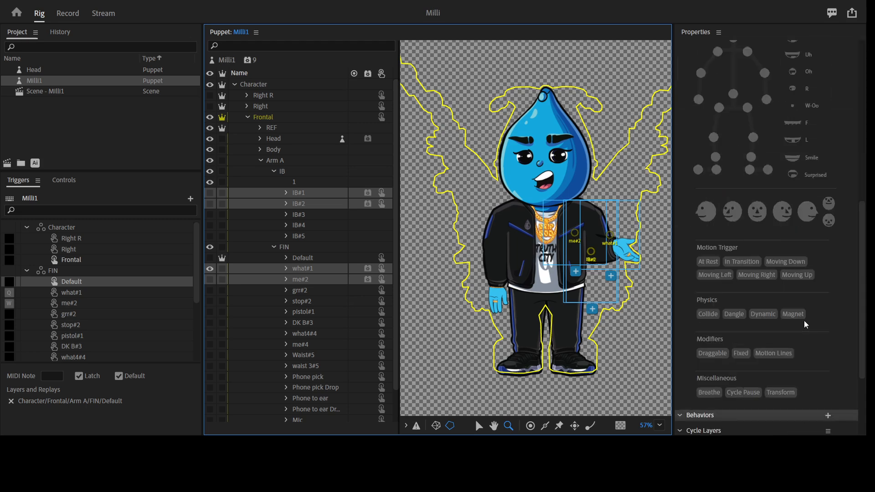
{"action": "left_click", "coordinate": [810, 343]}
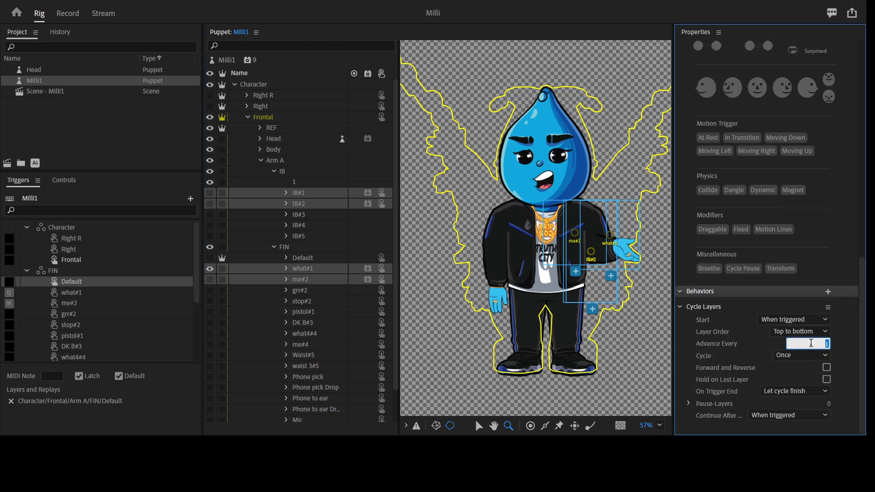
{"action": "type", "text": "2"}
{"action": "key", "text": "Return"}
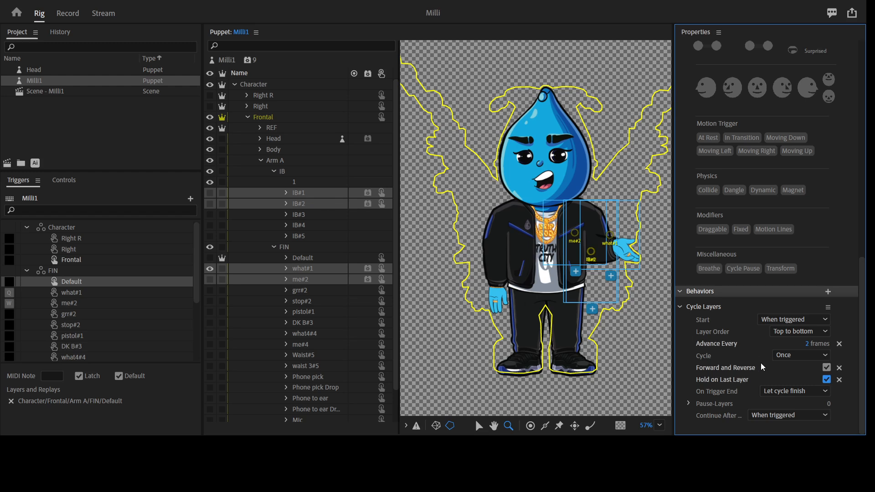
- Test the what#1 and me#2 gestures repeatedly in the enlarged recording scene and return to rigging
{"action": "left_click", "coordinate": [69, 14]}
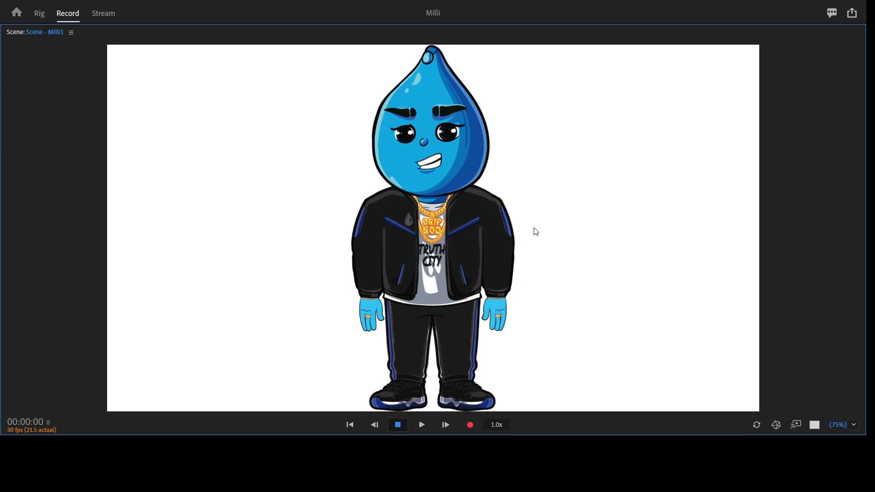
{"action": "left_click_drag", "start_coordinate": [534, 231], "coordinate": [536, 254]}
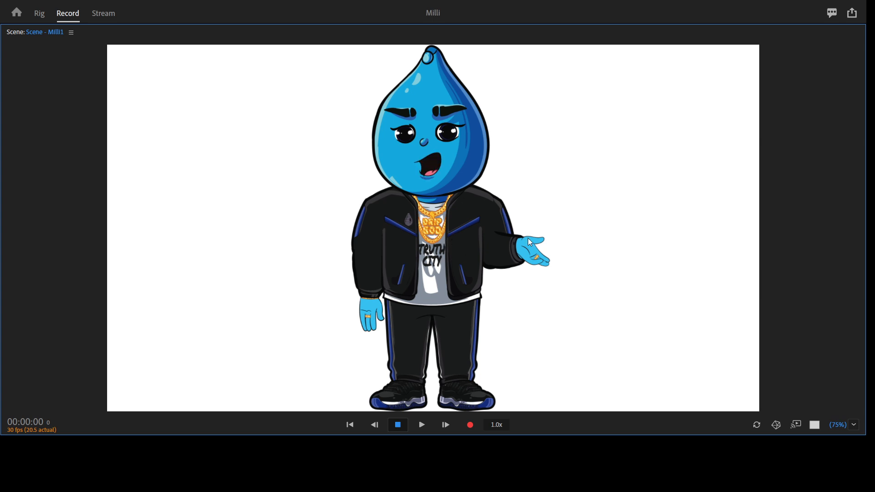
{"action": "key", "text": "1"}
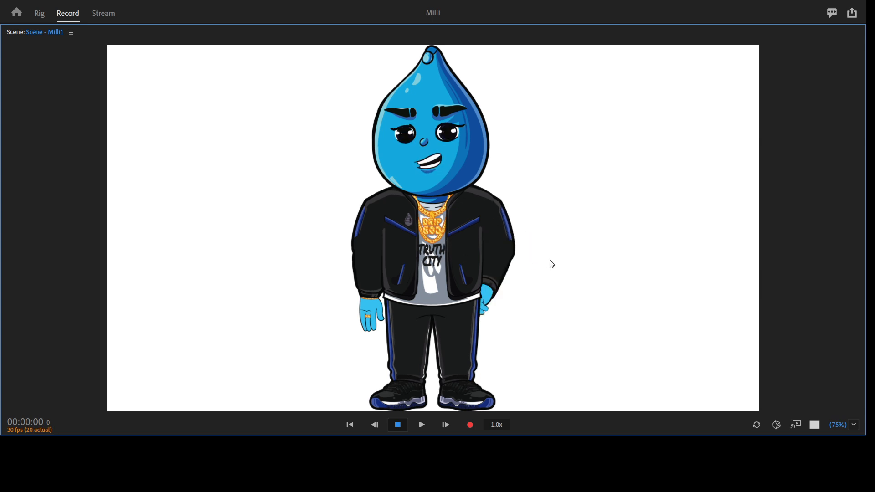
{"action": "key", "text": "1"}
{"action": "key", "text": "1"}
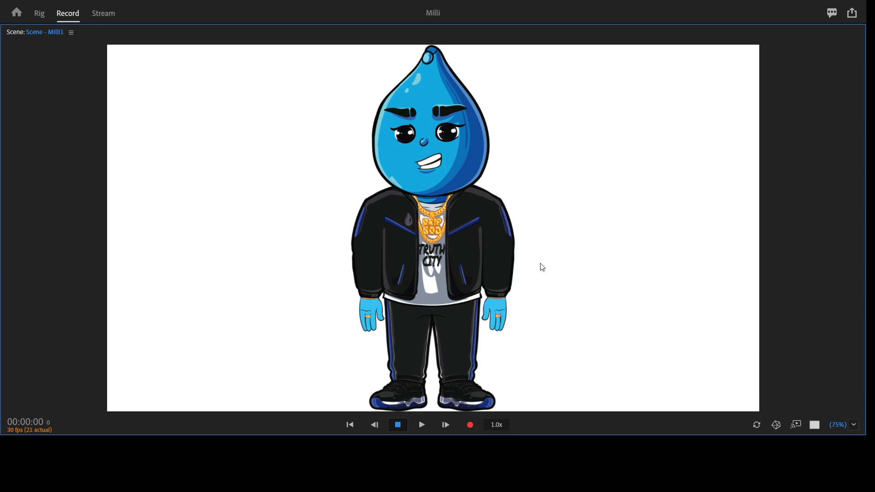
{"action": "key", "text": "2"}
{"action": "key", "text": "2"}
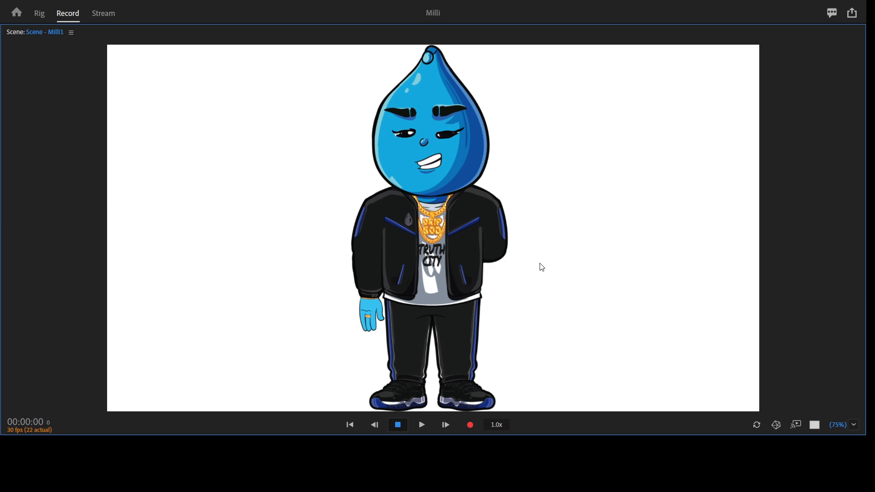
{"action": "key", "text": "2"}
{"action": "key", "text": "2"}
{"action": "key", "text": "2"}
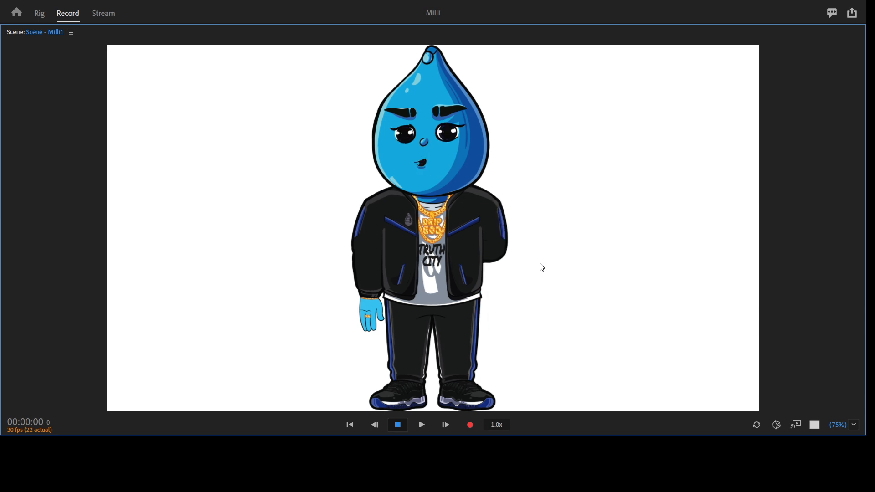
{"action": "key", "text": "2"}
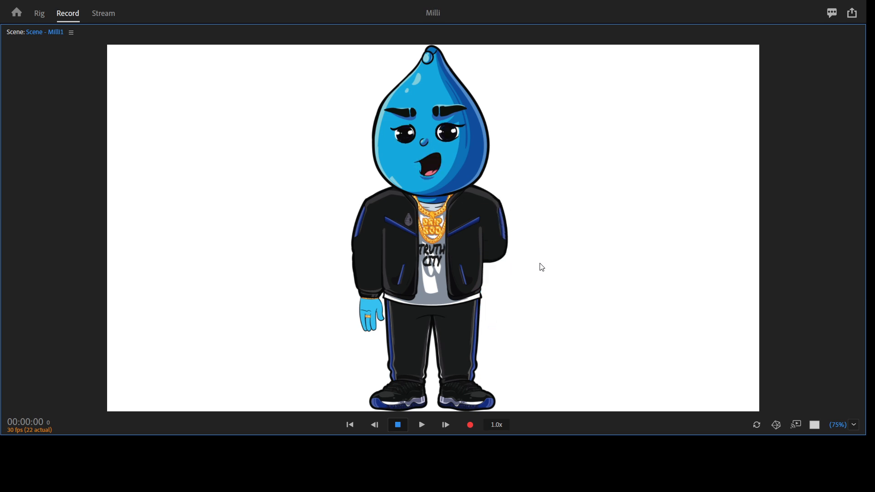
{"action": "key", "text": "2"}
{"action": "key", "text": "2"}
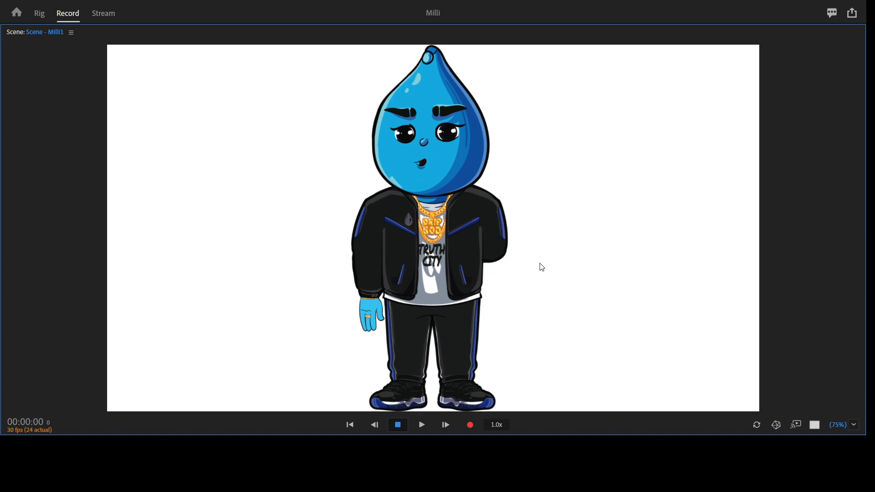
{"action": "key", "text": "2"}
{"action": "key", "text": "2"}
{"action": "key", "text": "2"}
{"action": "key", "text": "3"}
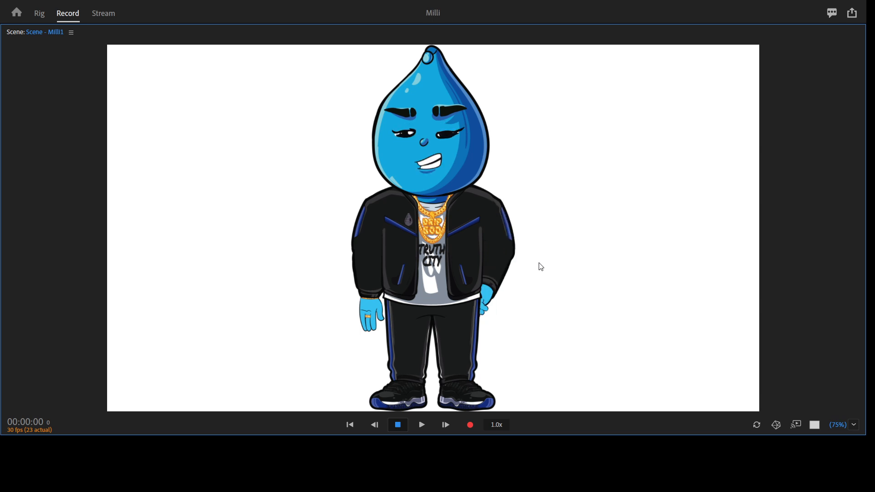
{"action": "key", "text": "2"}
{"action": "key", "text": "3"}
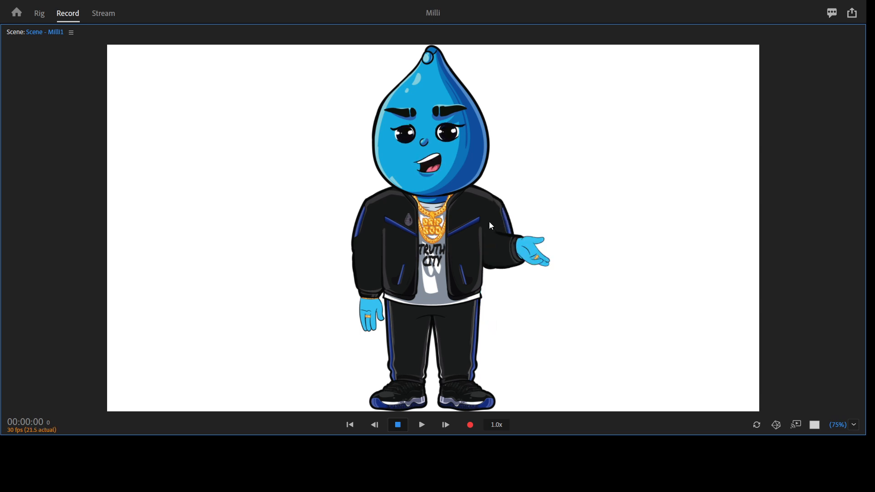
{"action": "key", "text": "2"}
{"action": "key", "text": "3"}
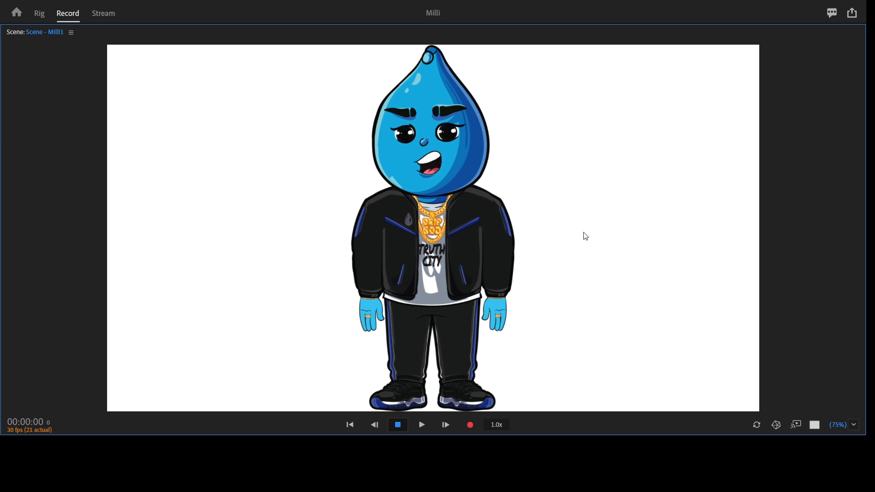
{"action": "left_click", "coordinate": [40, 19]}
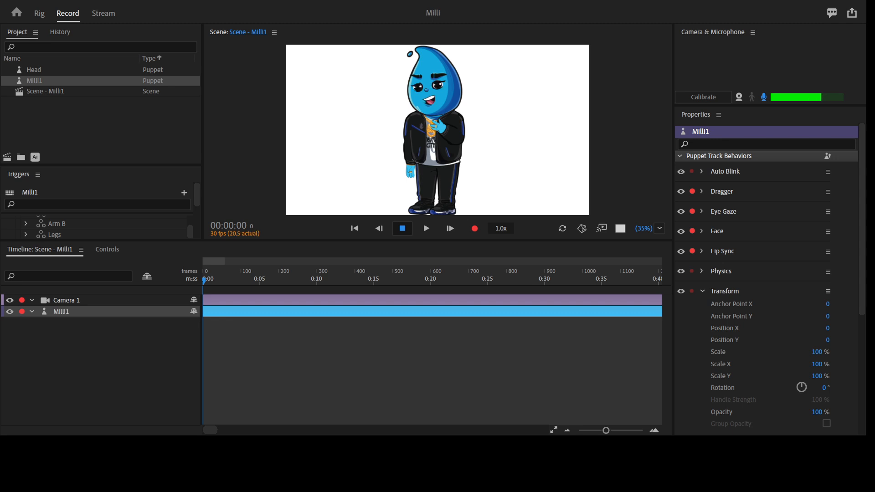
- Show the trigger controls of the Milli1 track and switch the puppet to the Frontal view
{"action": "left_click", "coordinate": [795, 52]}
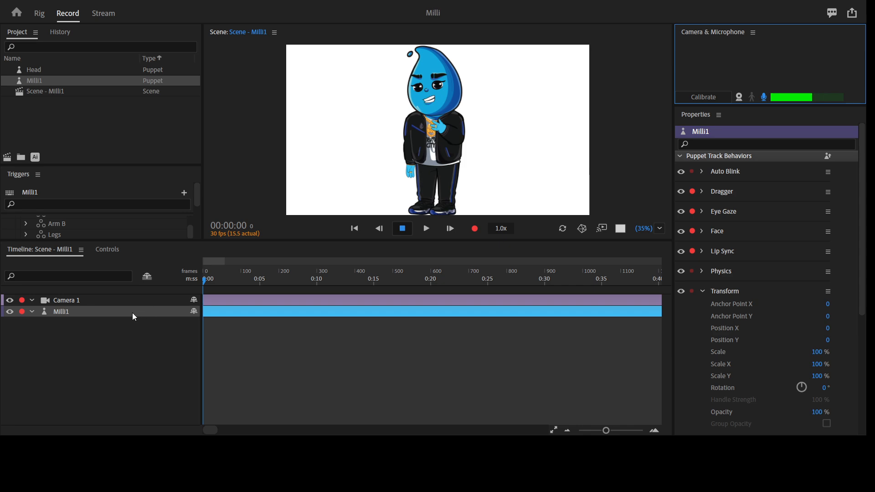
{"action": "left_click", "coordinate": [63, 312]}
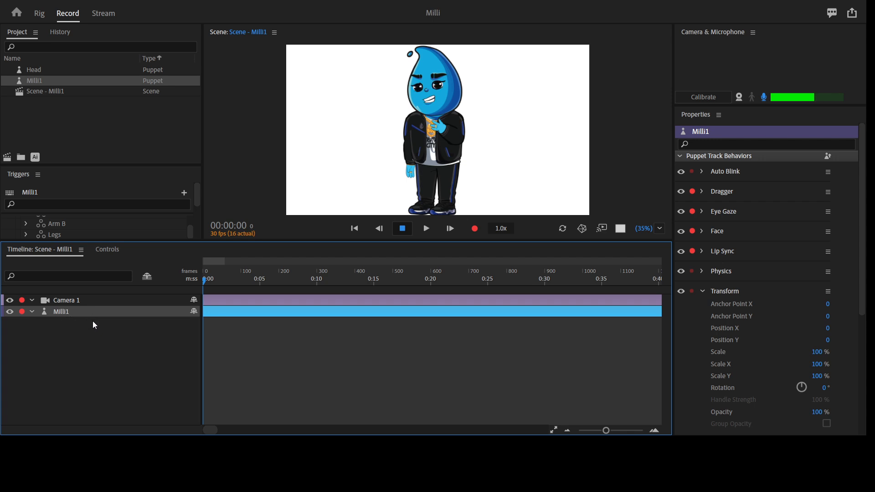
{"action": "left_click", "coordinate": [110, 249]}
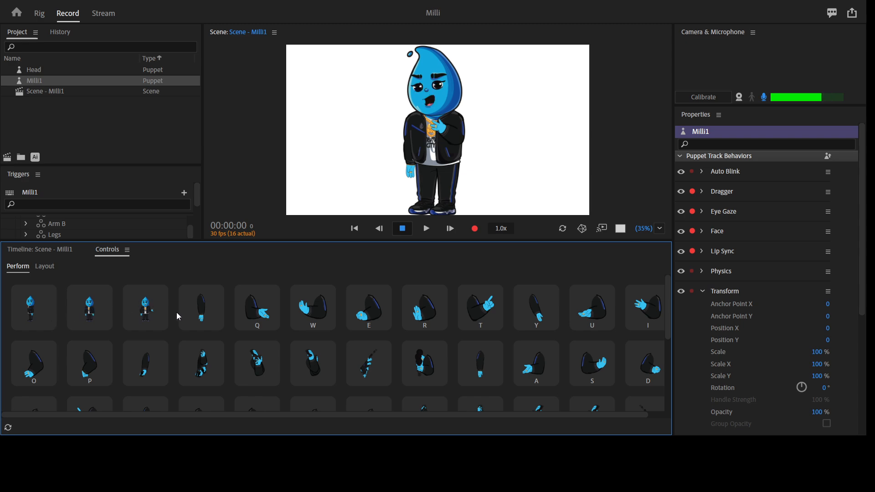
{"action": "left_click", "coordinate": [152, 309]}
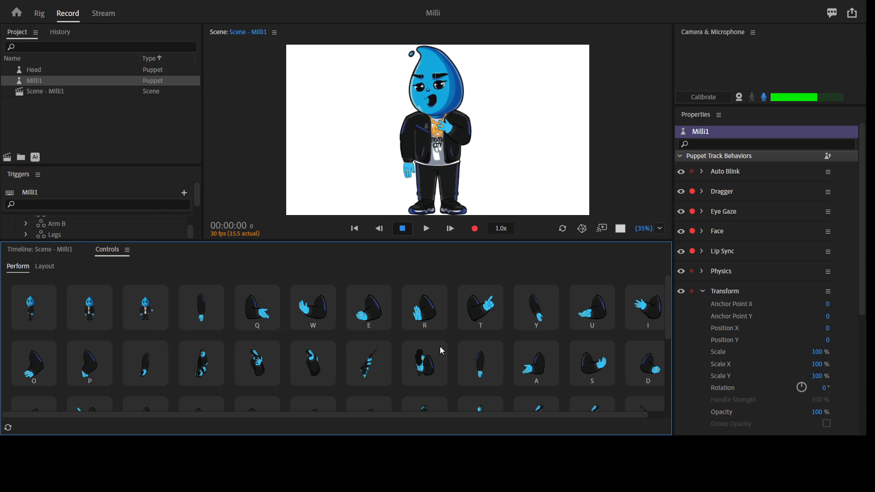
- Browse the Milli1 trigger controls and test the frontal arm's W and Mic gestures
{"action": "scroll", "coordinate": [413, 351], "scroll_direction": "down", "scroll_amount": 5}
{"action": "scroll", "coordinate": [414, 354], "scroll_direction": "up", "scroll_amount": 5}
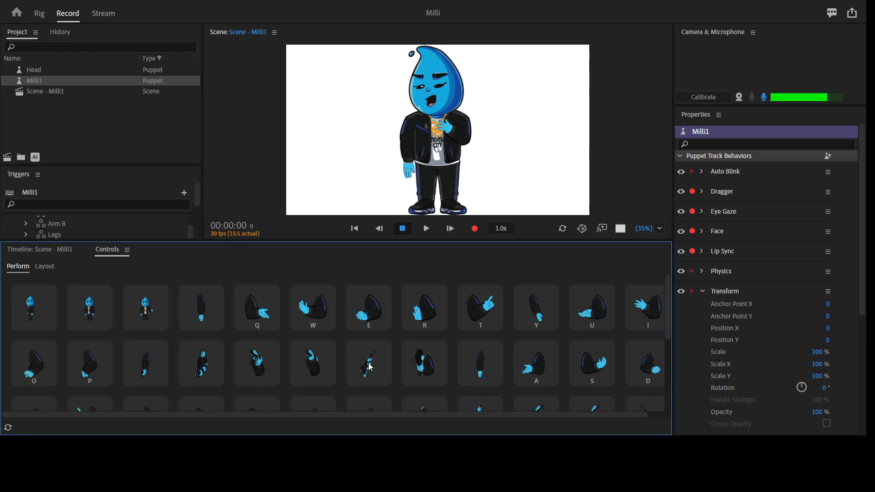
{"action": "scroll", "coordinate": [366, 360], "scroll_direction": "down", "scroll_amount": 5}
{"action": "scroll", "coordinate": [365, 360], "scroll_direction": "up", "scroll_amount": 5}
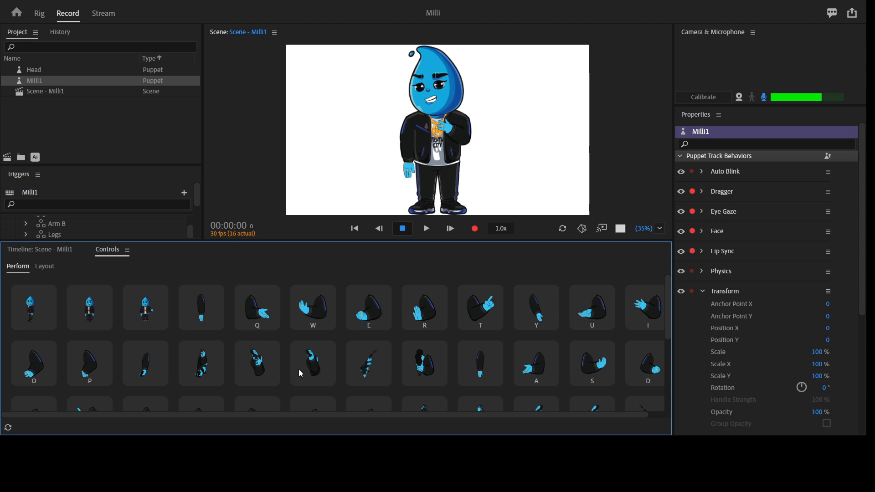
{"action": "left_click", "coordinate": [317, 327]}
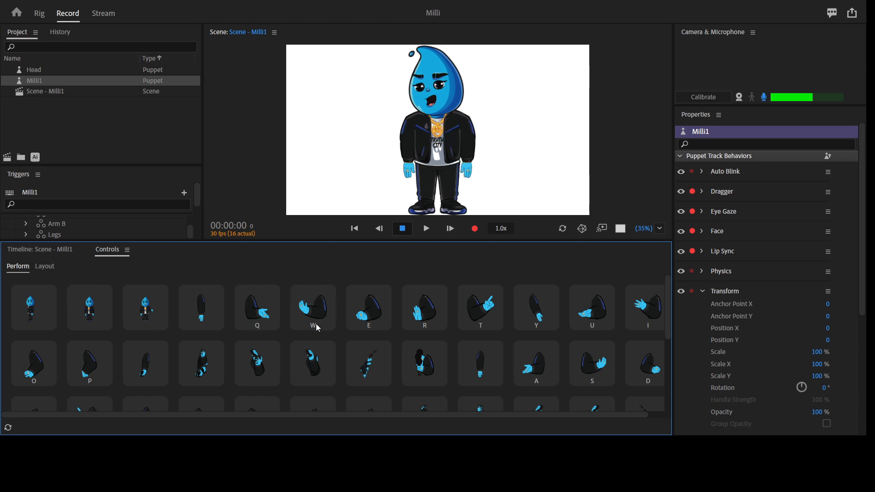
{"action": "left_click", "coordinate": [371, 368]}
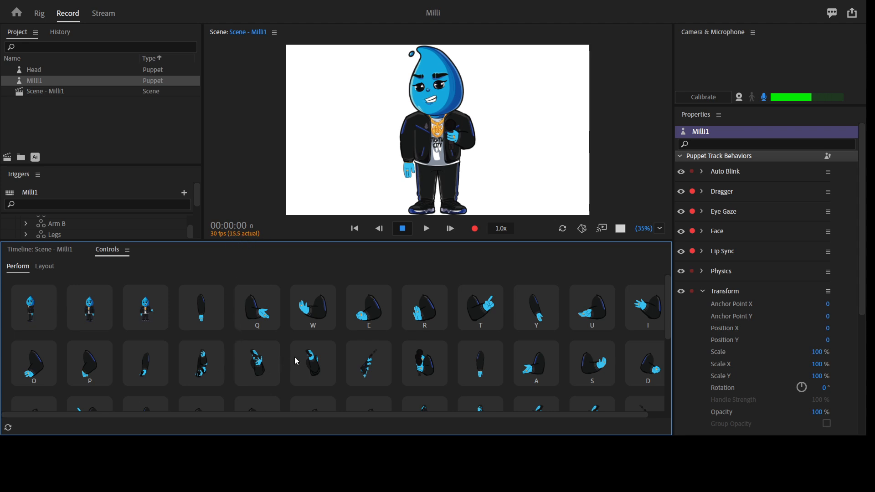
{"action": "left_click", "coordinate": [362, 361]}
{"action": "left_click", "coordinate": [367, 362]}
{"action": "left_click", "coordinate": [368, 361]}
{"action": "scroll", "coordinate": [406, 364], "scroll_direction": "down", "scroll_amount": 1}
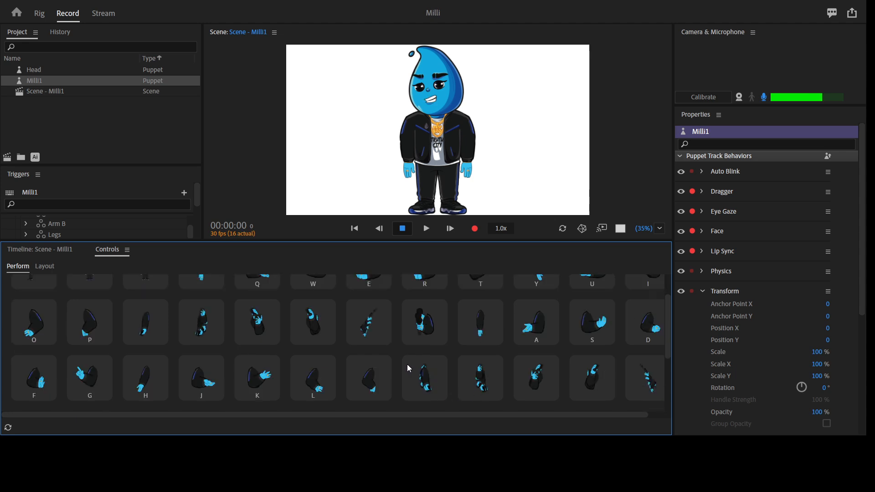
- Test one of the unlabelled frontal arm gestures and review the remaining arm, head and eye trigger controls of Milli1
{"action": "left_click", "coordinate": [144, 323]}
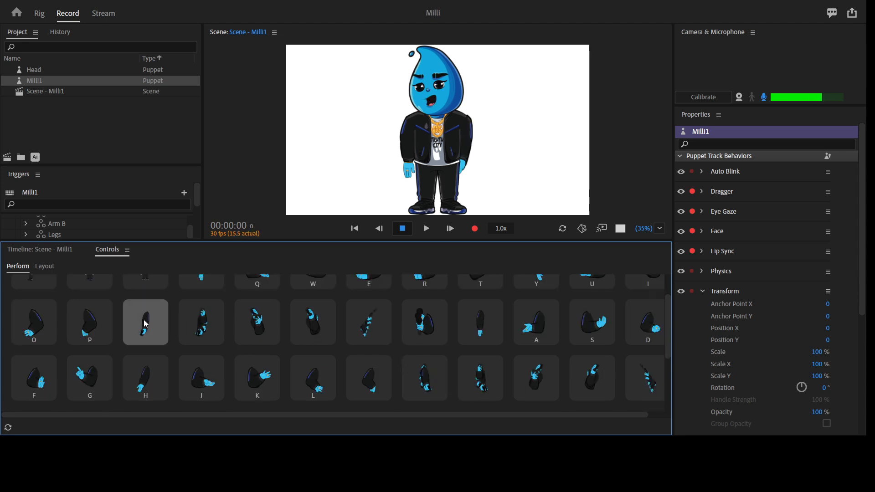
{"action": "left_click", "coordinate": [144, 322]}
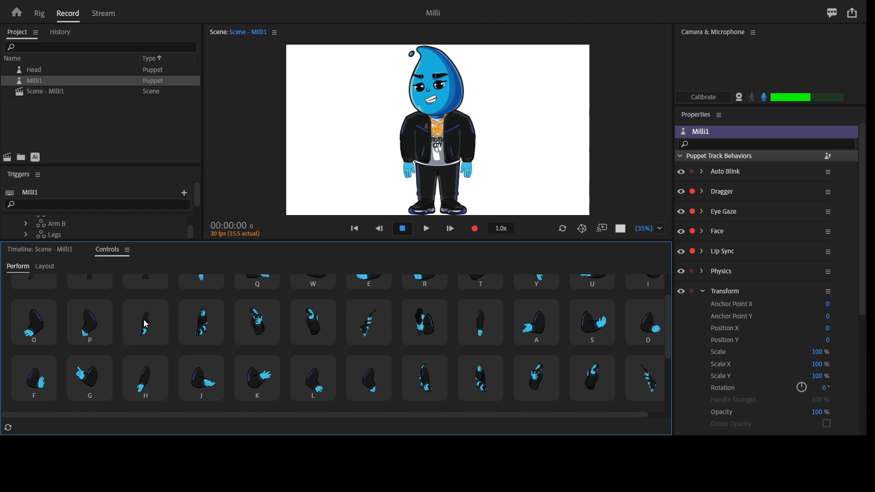
{"action": "scroll", "coordinate": [423, 344], "scroll_direction": "down", "scroll_amount": 3}
{"action": "scroll", "coordinate": [423, 343], "scroll_direction": "up", "scroll_amount": 2}
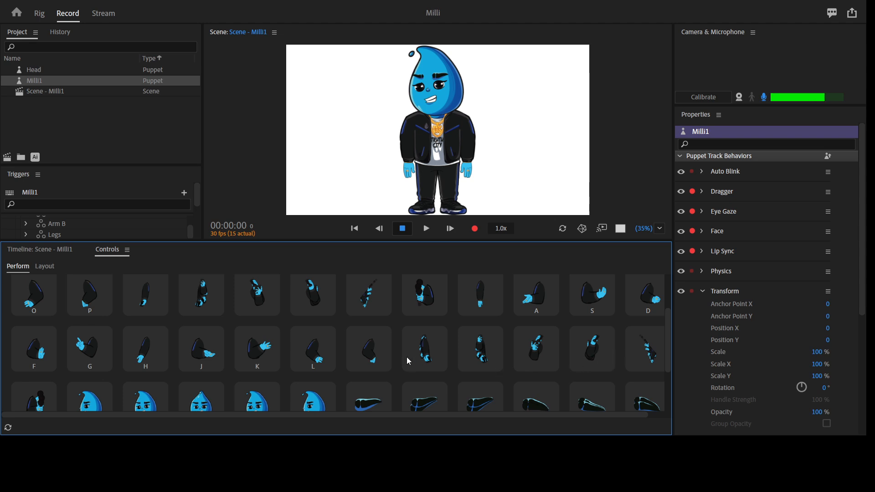
{"action": "scroll", "coordinate": [213, 354], "scroll_direction": "down", "scroll_amount": 2}
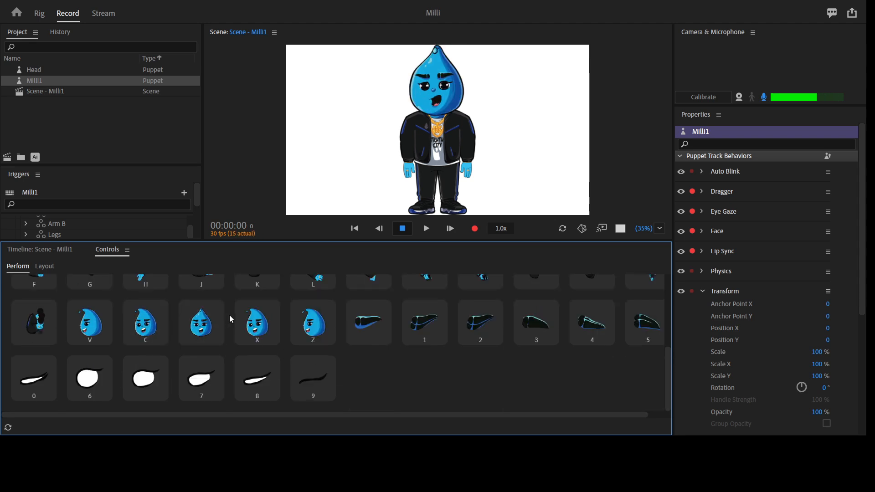
{"action": "left_click", "coordinate": [307, 320]}
{"action": "scroll", "coordinate": [352, 338], "scroll_direction": "up", "scroll_amount": 4}
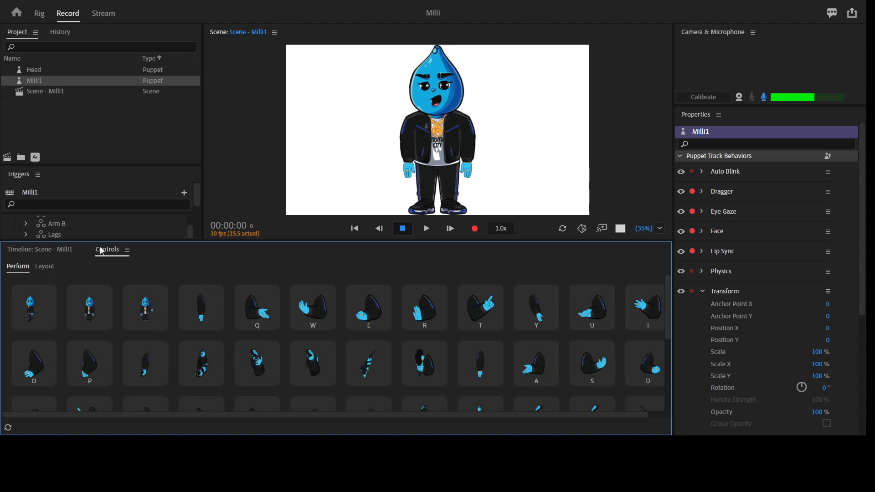
{"action": "left_click", "coordinate": [63, 250]}
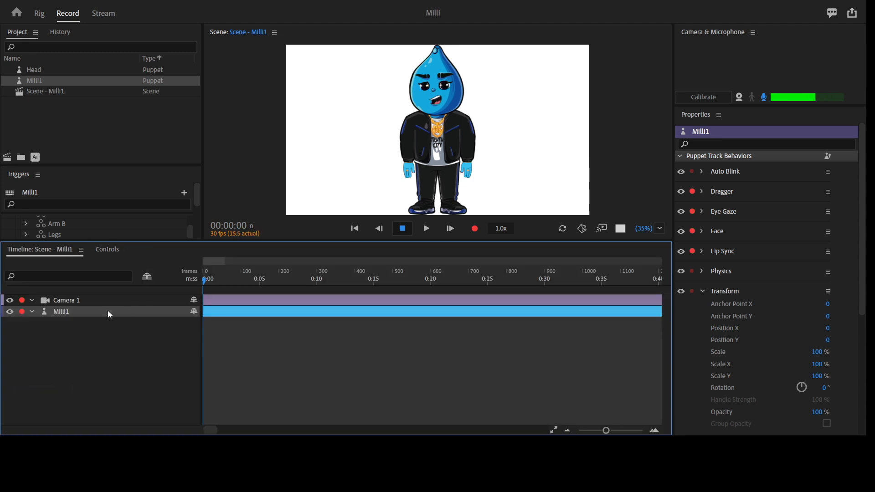
{"action": "left_click", "coordinate": [108, 250]}
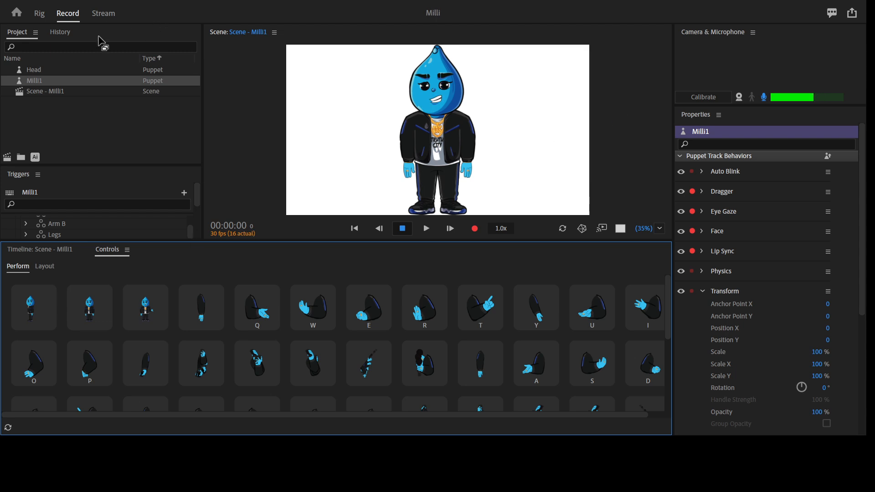
- Return to rigging, duplicate the Right R and Right views, and place both copies below Frontal in the Character group
{"action": "left_click", "coordinate": [39, 16]}
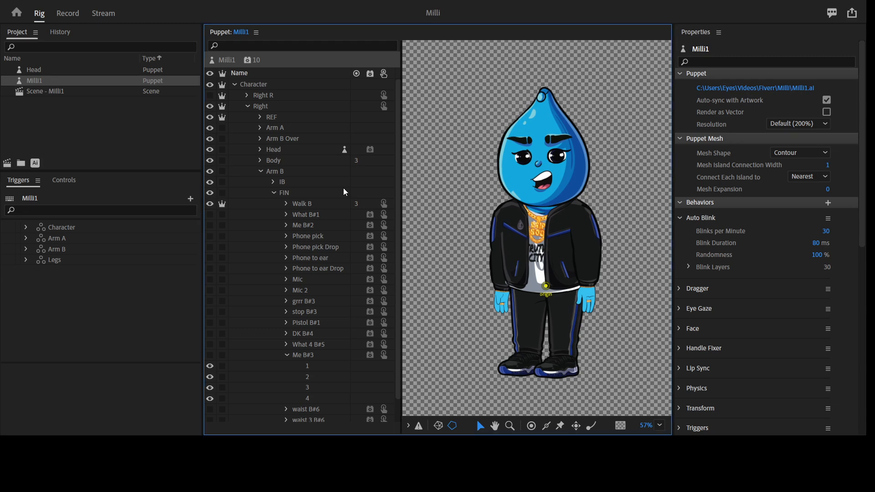
{"action": "left_click", "coordinate": [261, 173]}
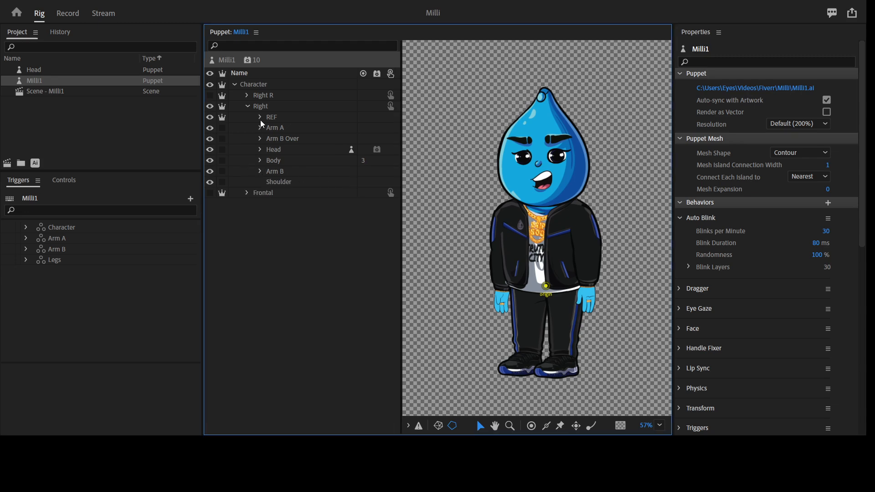
{"action": "left_click", "coordinate": [247, 106]}
{"action": "left_click", "coordinate": [269, 95]}
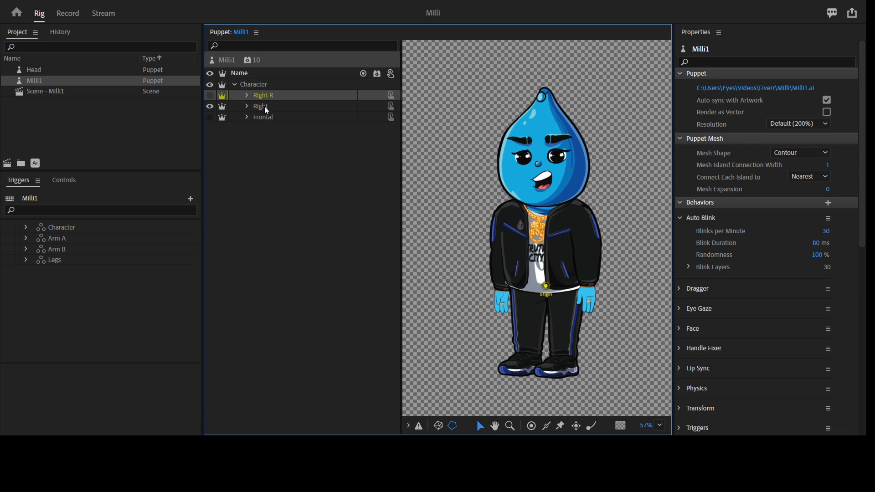
{"action": "left_click", "coordinate": [264, 105], "text": "ctrl"}
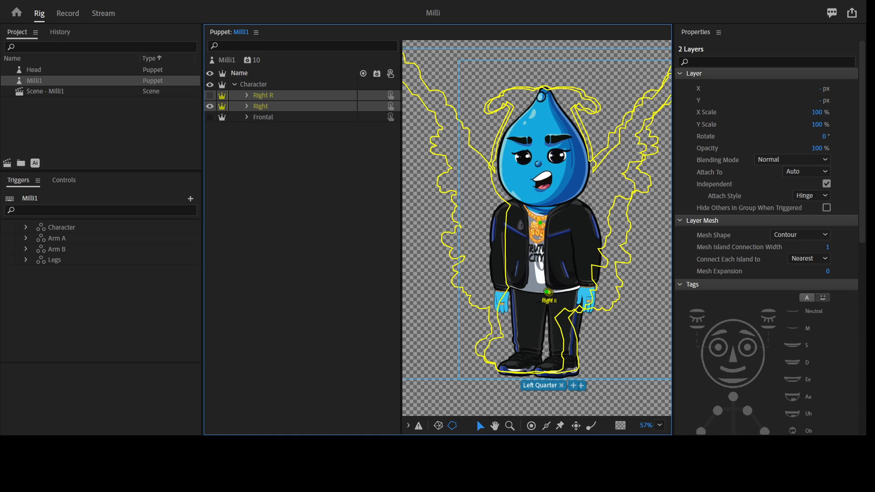
{"action": "key", "text": "ctrl+d"}
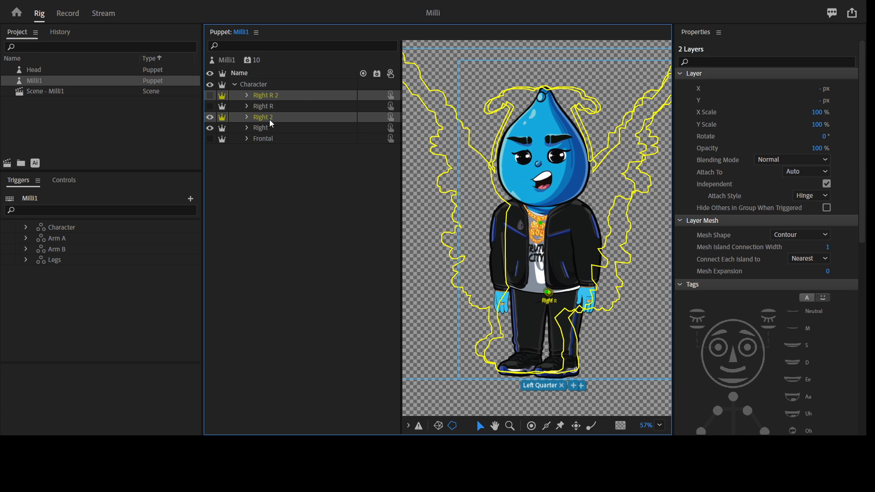
{"action": "left_click_drag", "start_coordinate": [270, 120], "coordinate": [272, 141]}
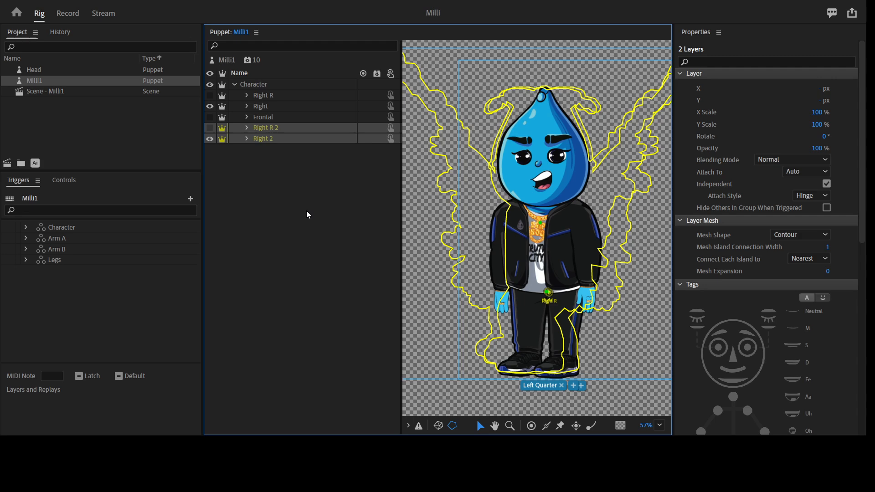
- Rename the duplicated views: Right R 2 as Left L and Right 2 as Left
{"action": "left_click", "coordinate": [244, 135]}
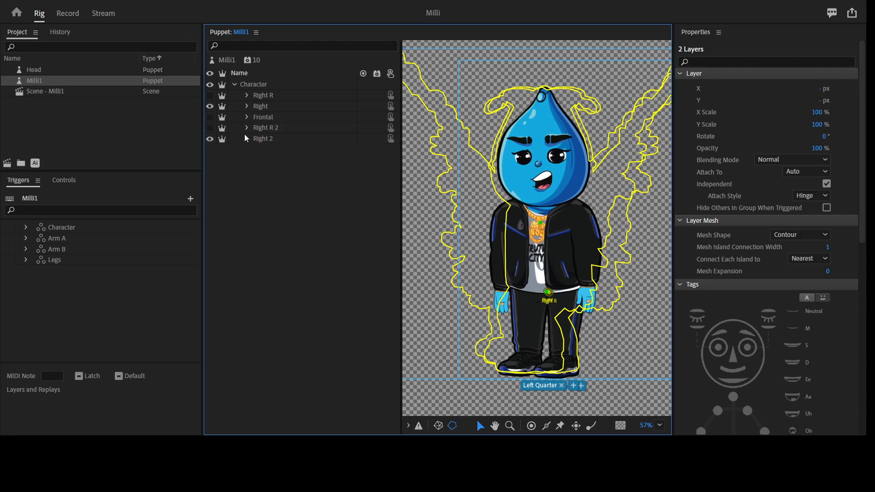
{"action": "left_click", "coordinate": [270, 132]}
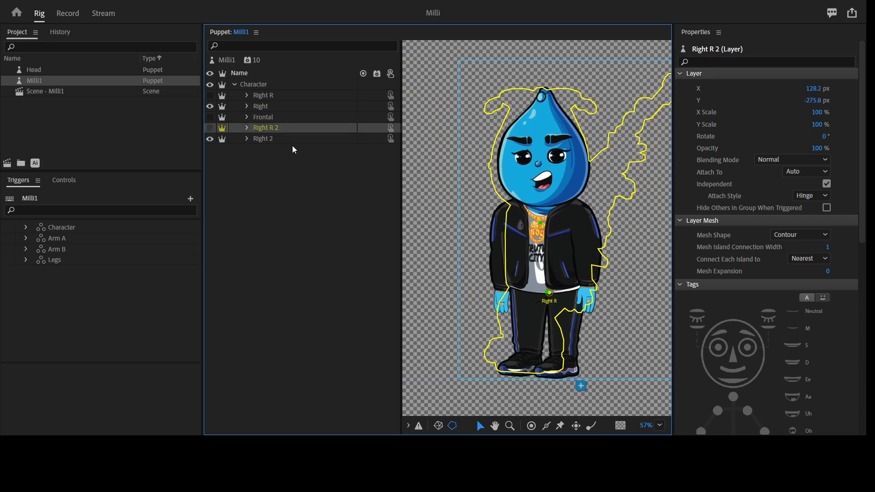
{"action": "key", "text": "Return"}
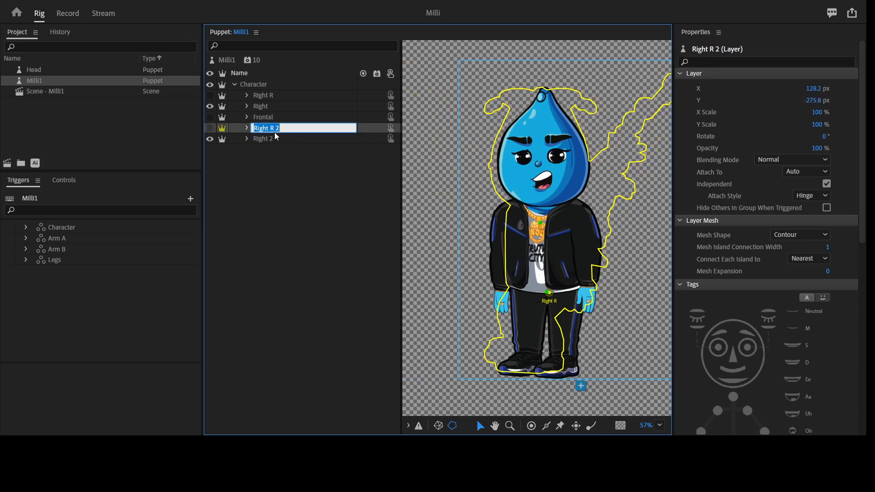
{"action": "left_click", "coordinate": [281, 128]}
{"action": "left_click_drag", "start_coordinate": [282, 128], "coordinate": [241, 129]}
{"action": "type", "text": "Left L"}
{"action": "key", "text": "Escape"}
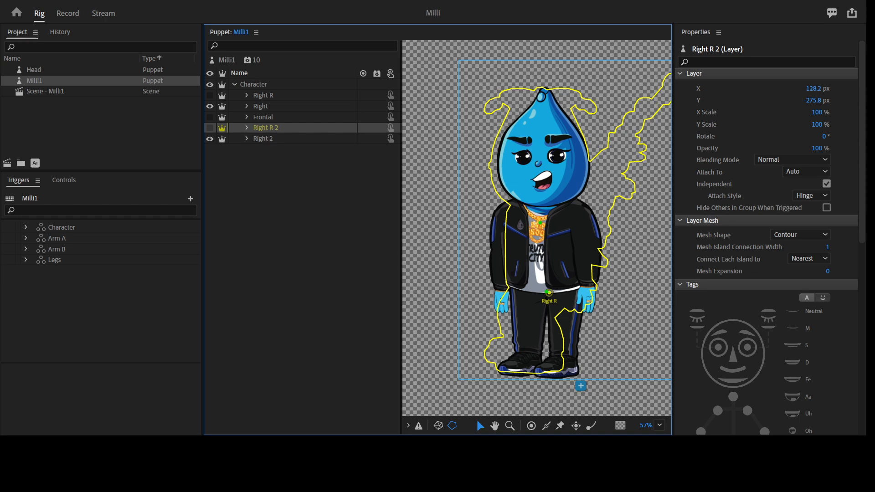
{"action": "left_click", "coordinate": [266, 137]}
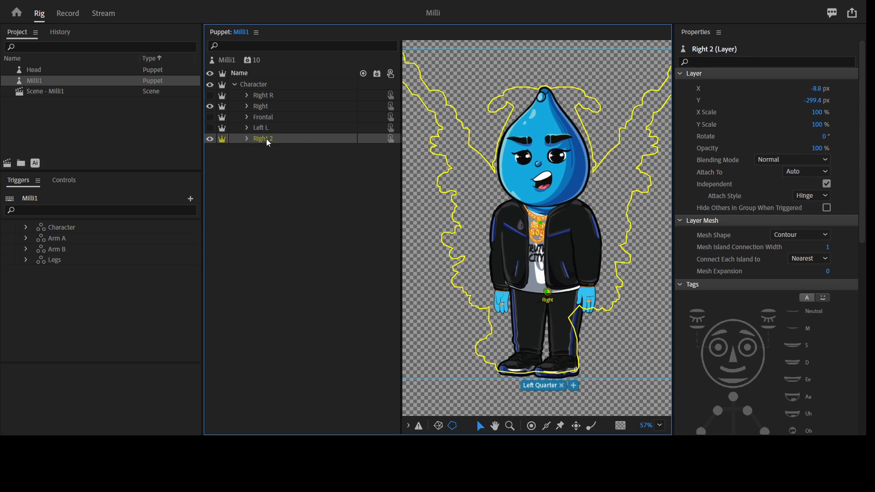
{"action": "key", "text": "Return"}
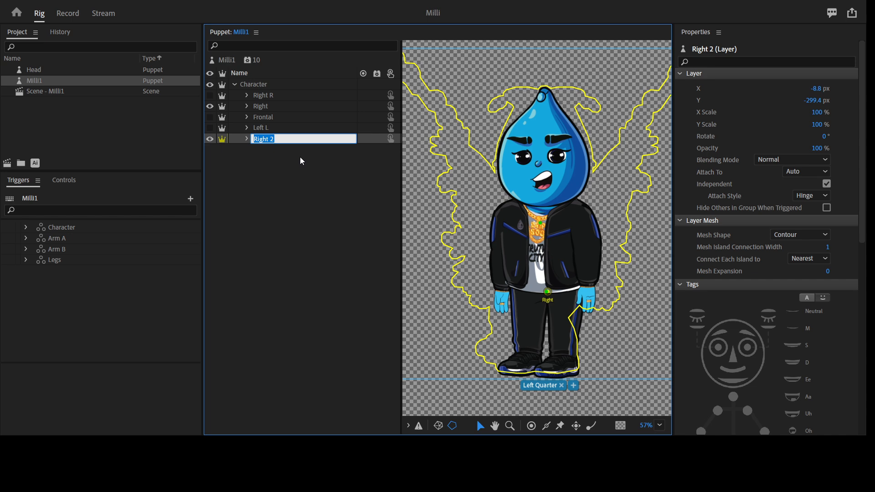
{"action": "type", "text": "Left"}
{"action": "key", "text": "Return"}
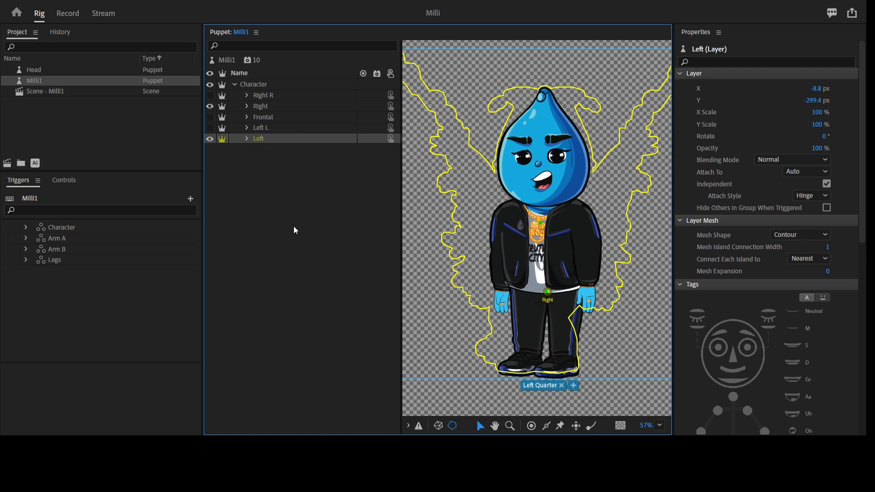
- Remove the Left L and Left layers from the Right R and Right triggers in the Character swap set
{"action": "left_click", "coordinate": [275, 128]}
{"action": "left_click", "coordinate": [269, 139], "text": "shift"}
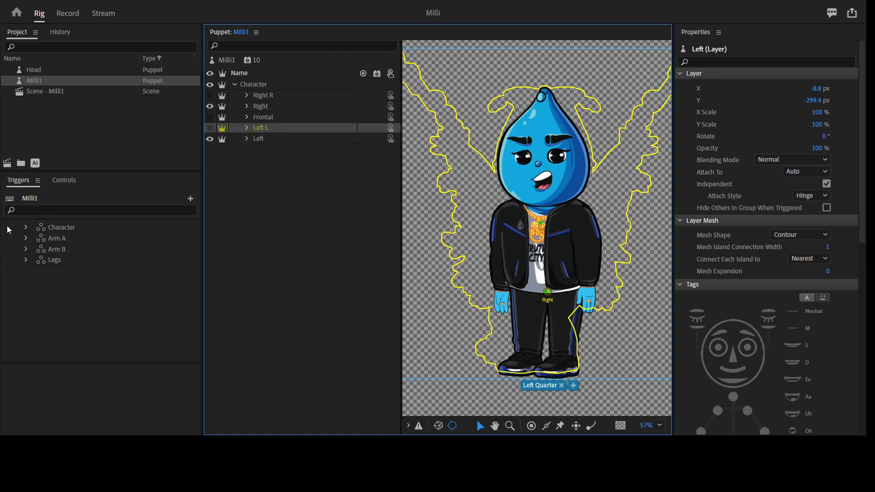
{"action": "left_click", "coordinate": [26, 227]}
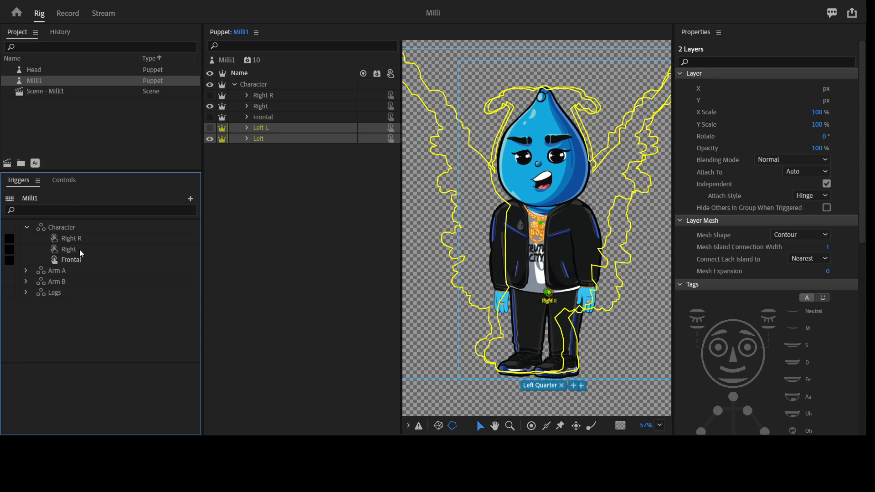
{"action": "left_click", "coordinate": [72, 238]}
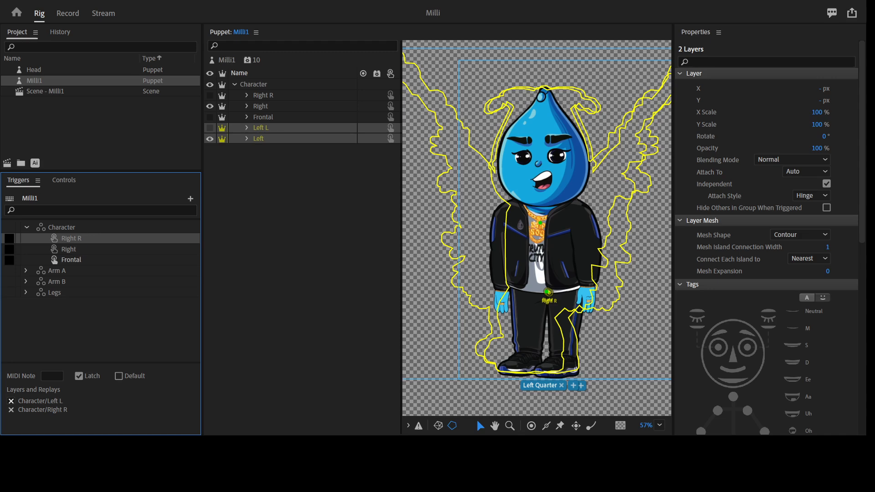
{"action": "left_click", "coordinate": [11, 401]}
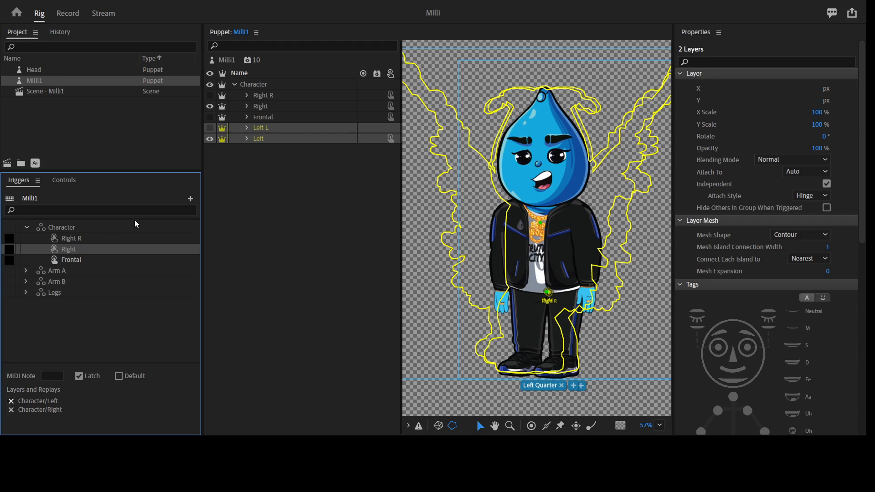
- Add the Left L and Left layers as triggers to the Character swap set and enable Latch for both
{"action": "left_click", "coordinate": [269, 138]}
{"action": "left_click_drag", "start_coordinate": [269, 138], "coordinate": [72, 228]}
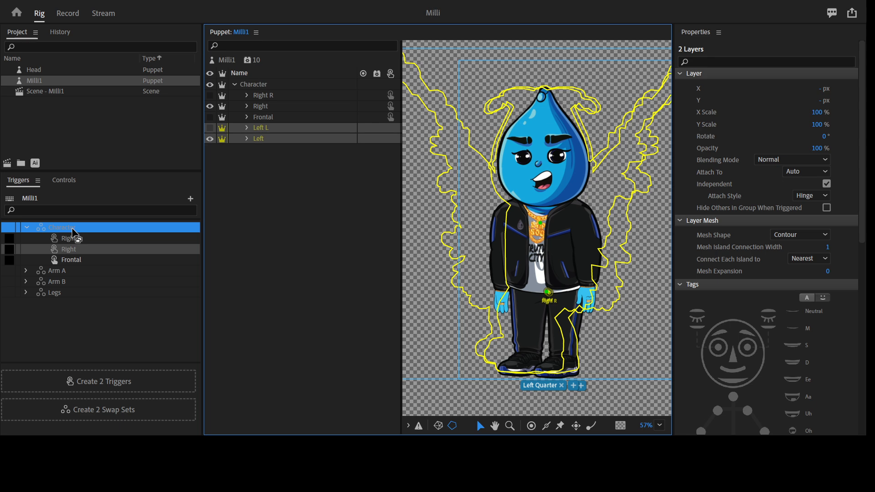
{"action": "left_click_drag", "start_coordinate": [72, 229], "coordinate": [72, 229]}
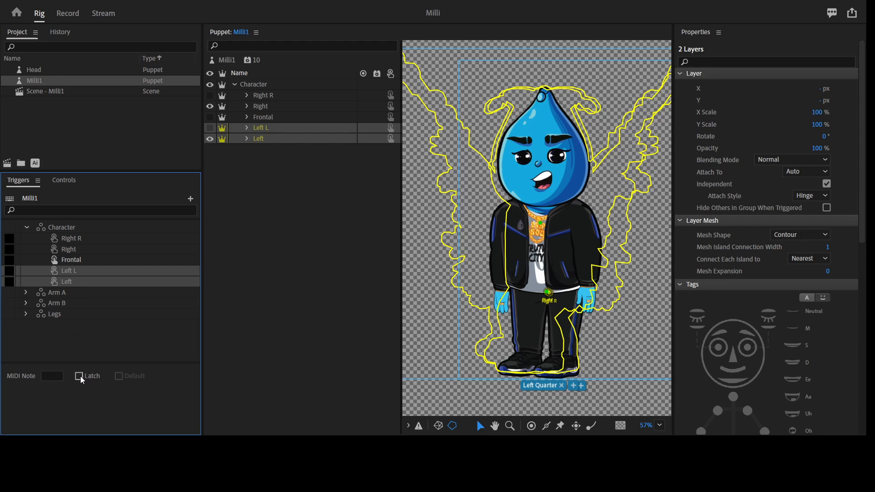
{"action": "left_click", "coordinate": [80, 377]}
- Mirror the Left L and Left layers horizontally by setting their X Scale to -100 %
{"action": "left_click", "coordinate": [819, 112]}
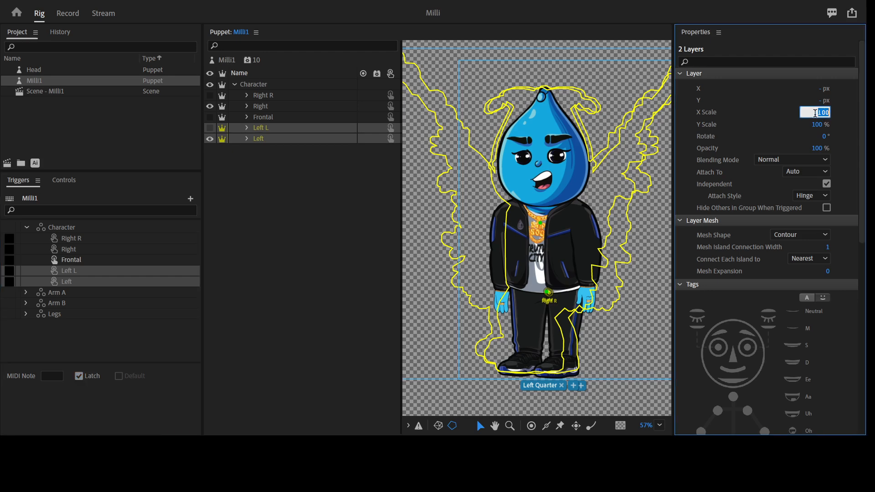
{"action": "left_click", "coordinate": [814, 112]}
{"action": "key", "text": "Return"}
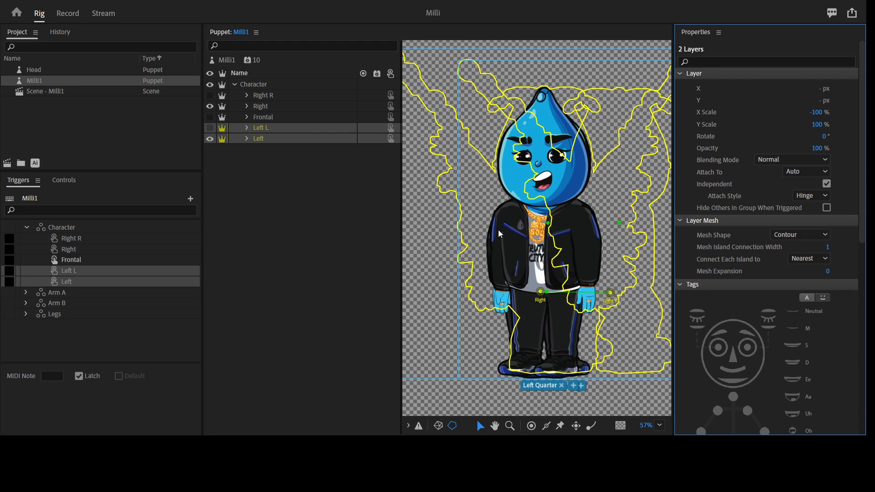
- Hide the Right and Frontal views and check the mirrored Left and Left L views one at a time
{"action": "left_click", "coordinate": [210, 107]}
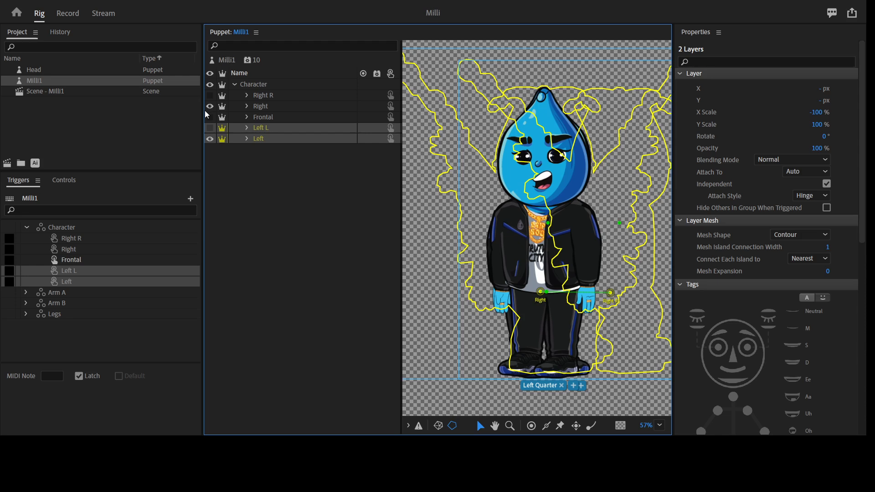
{"action": "key", "text": "ctrl+z"}
{"action": "key", "text": "ctrl+z"}
{"action": "key", "text": "ctrl+z"}
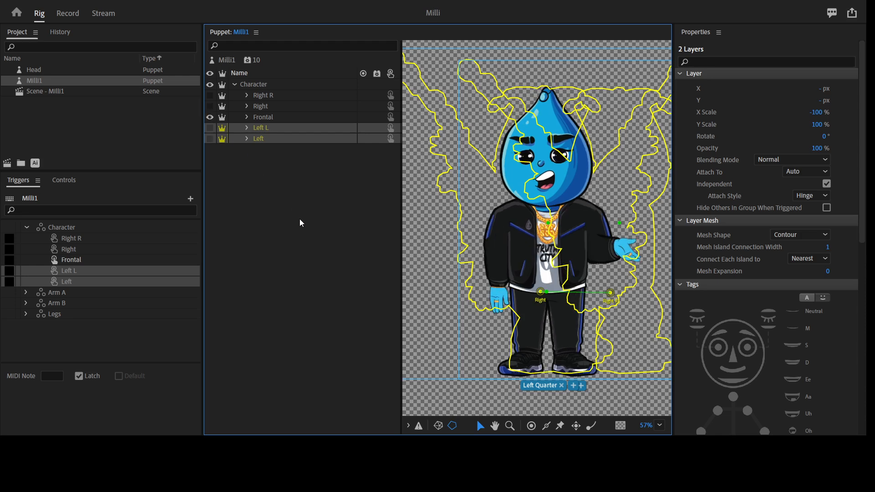
{"action": "left_click", "coordinate": [282, 139]}
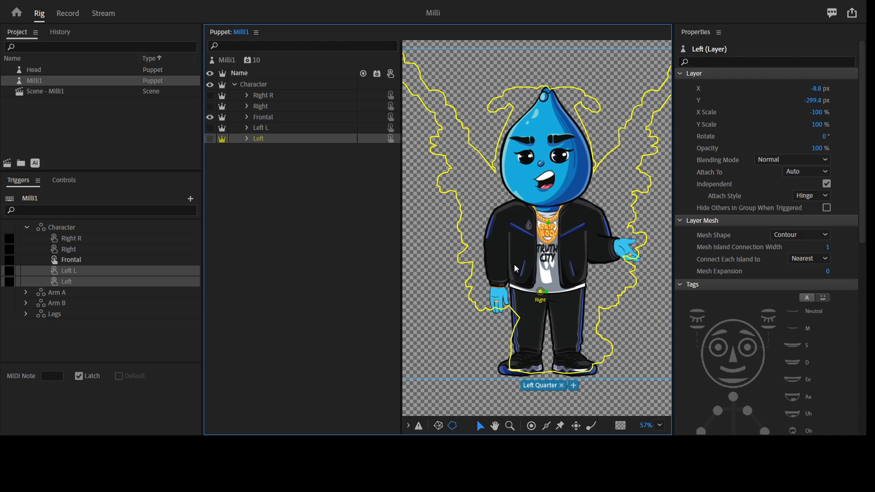
{"action": "left_click", "coordinate": [210, 138]}
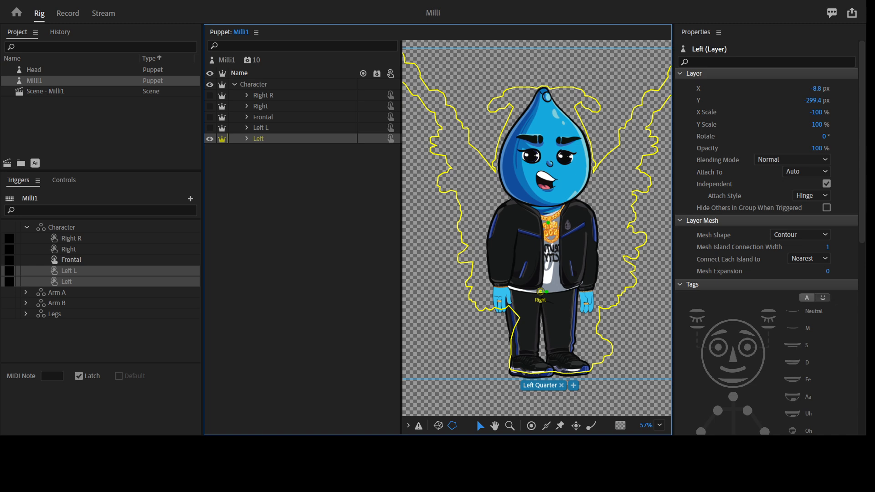
{"action": "left_click", "coordinate": [210, 128]}
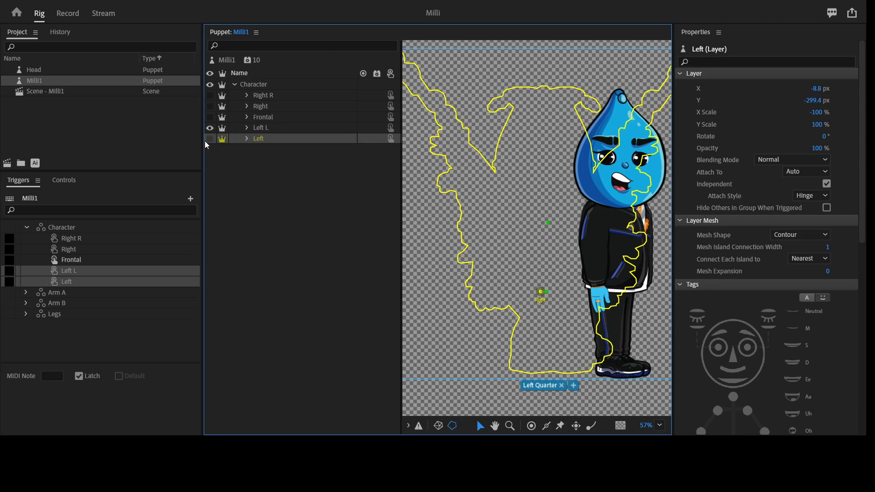
- Show the Left view together with Left L and move Left L horizontally until it overlaps Left
{"action": "left_click", "coordinate": [272, 128], "text": "shift"}
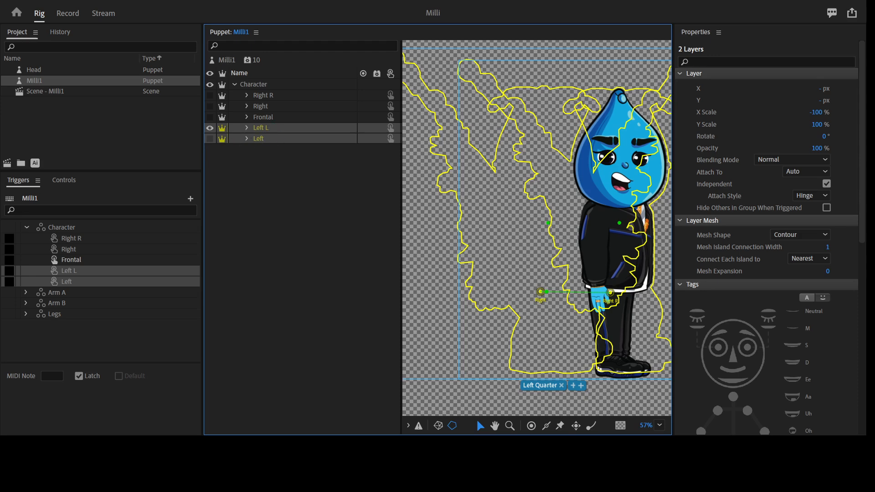
{"action": "key", "text": "ctrl+z"}
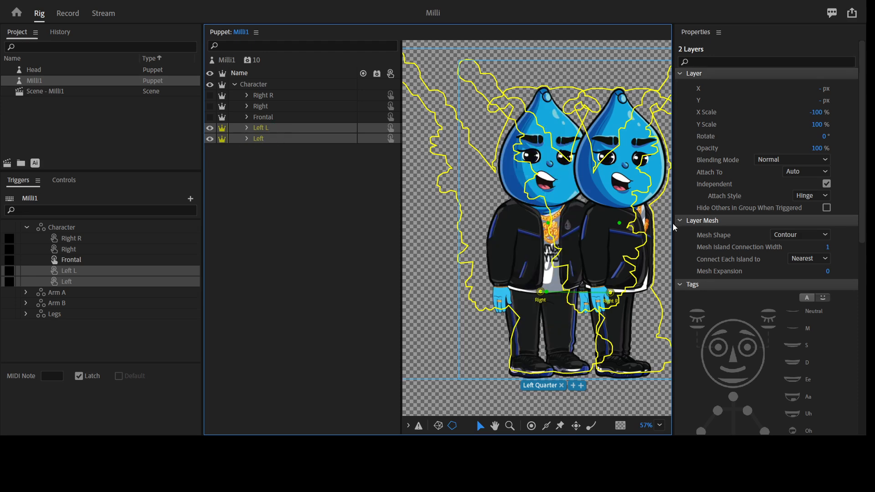
{"action": "left_click", "coordinate": [630, 252]}
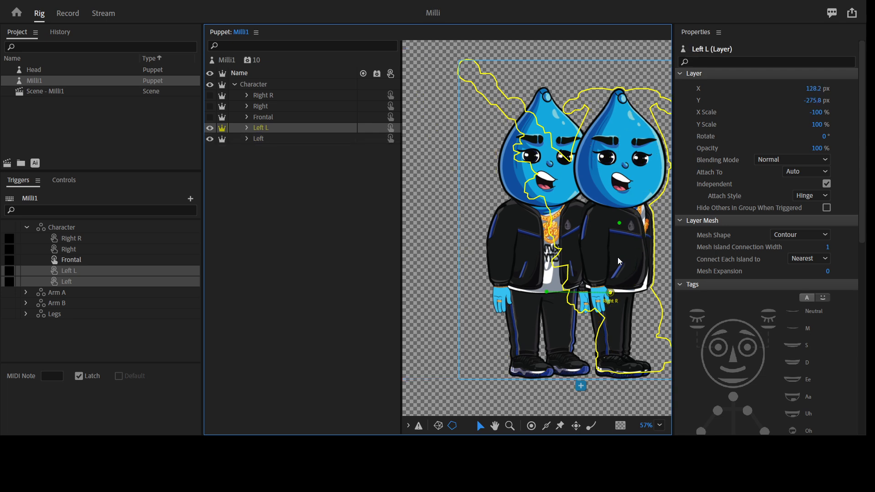
{"action": "left_click_drag", "start_coordinate": [618, 258], "coordinate": [554, 266]}
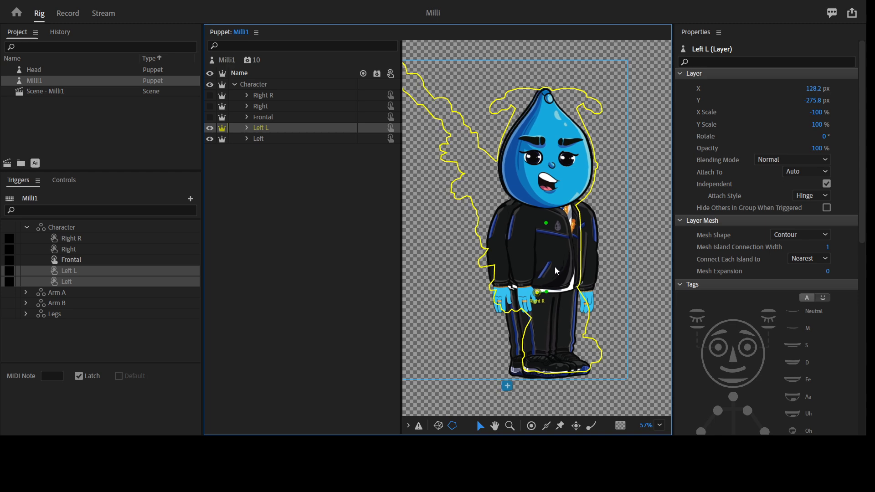